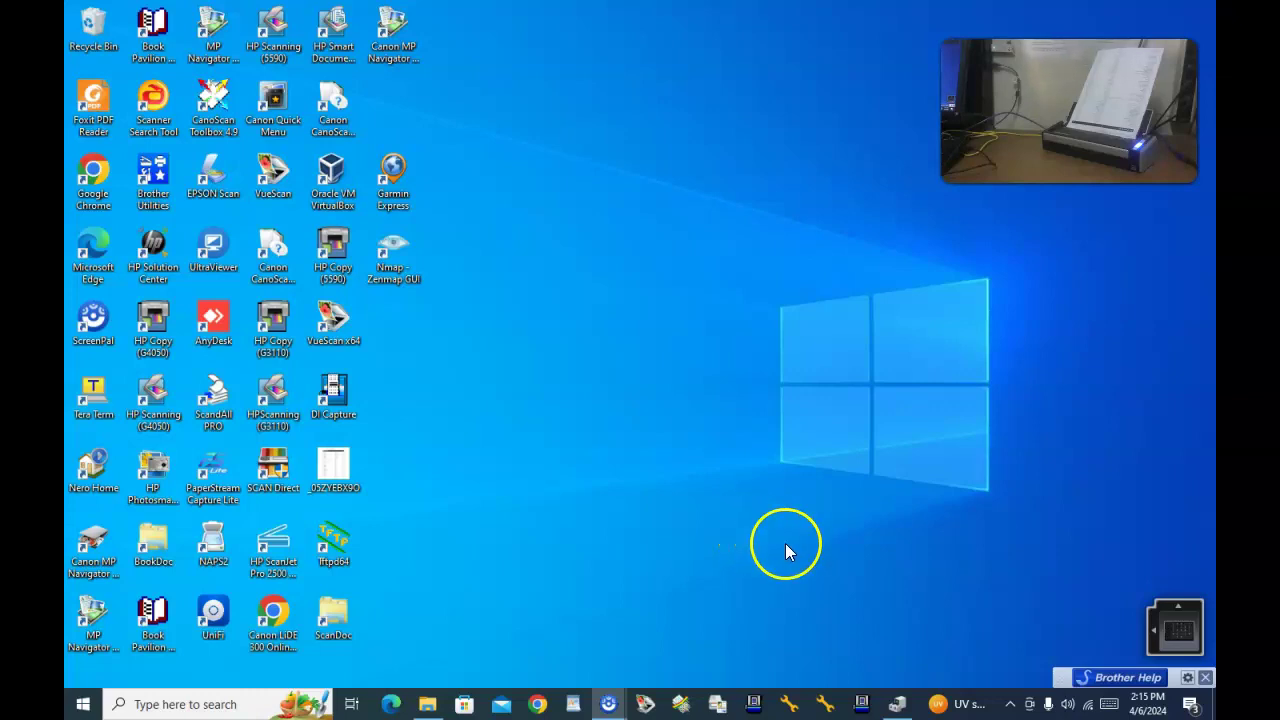
Open the ScanSnap tray icon's context menu from the hidden taskbar icons
click(1010, 704)
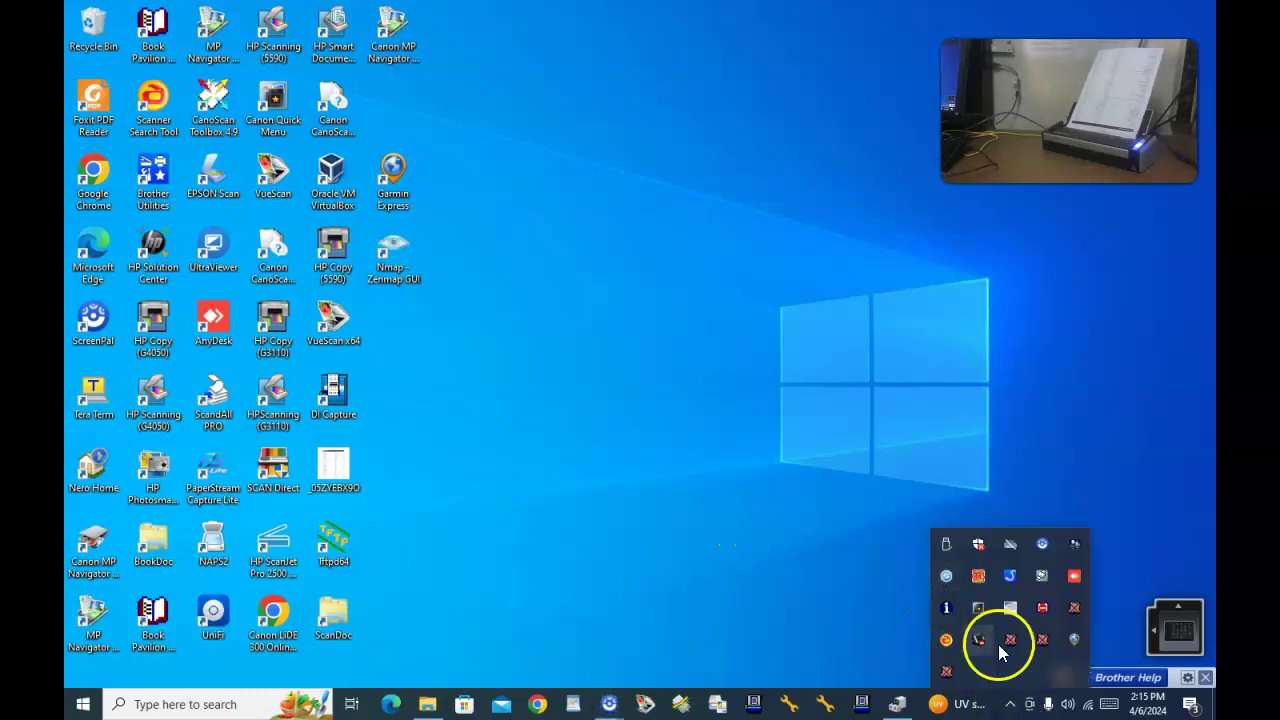
mouse_move(947, 588)
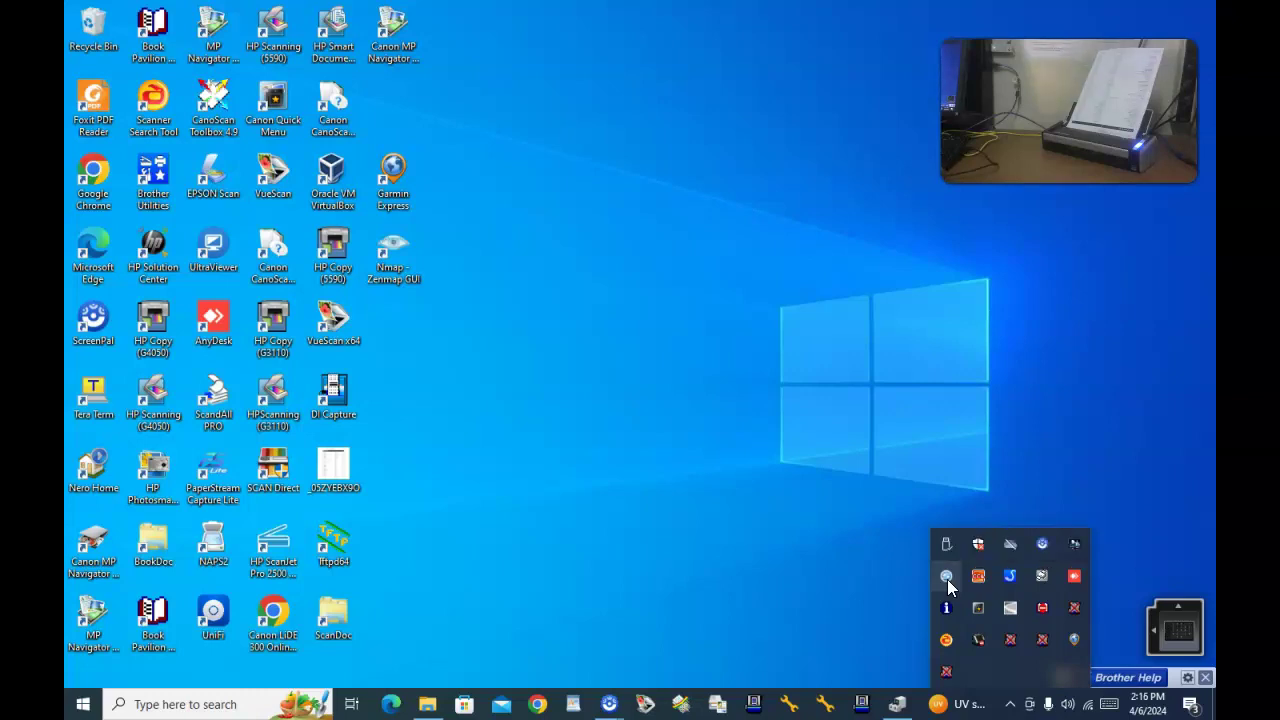
click(947, 579)
right_click(947, 579)
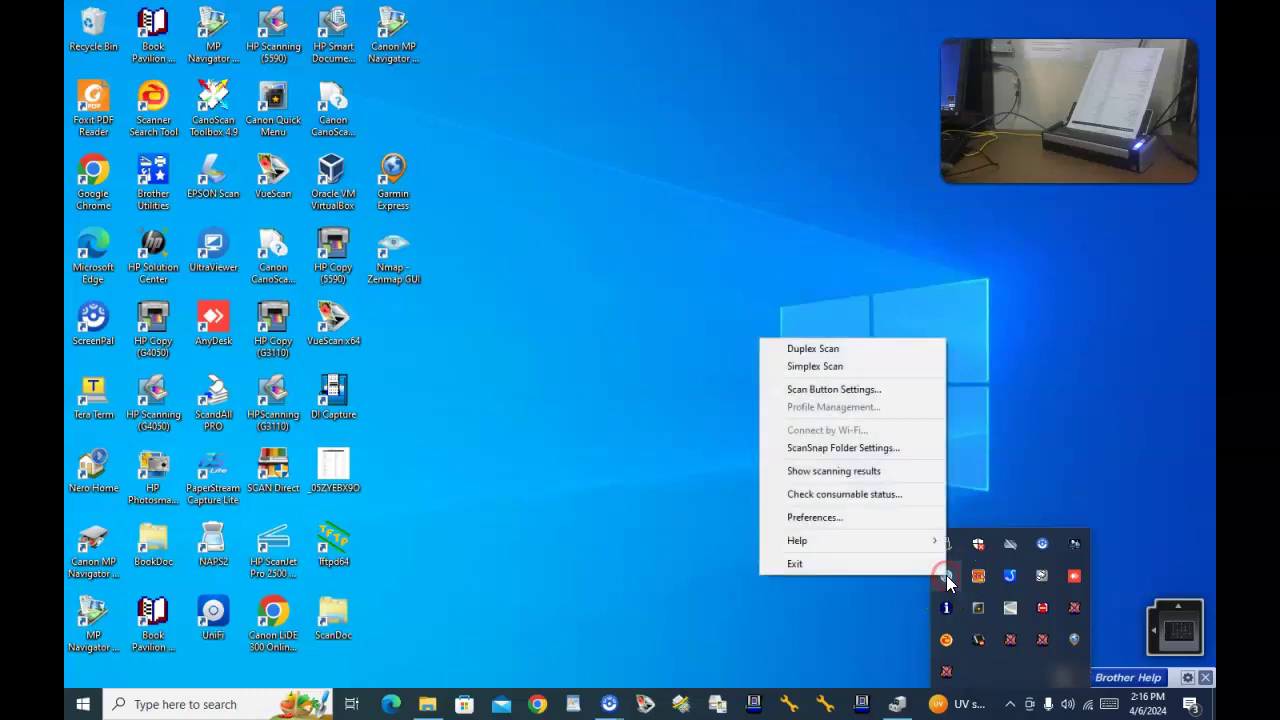
Open Scan Button Settings on the Scanning tab and keep image quality at Normal (150 dpi)
click(836, 393)
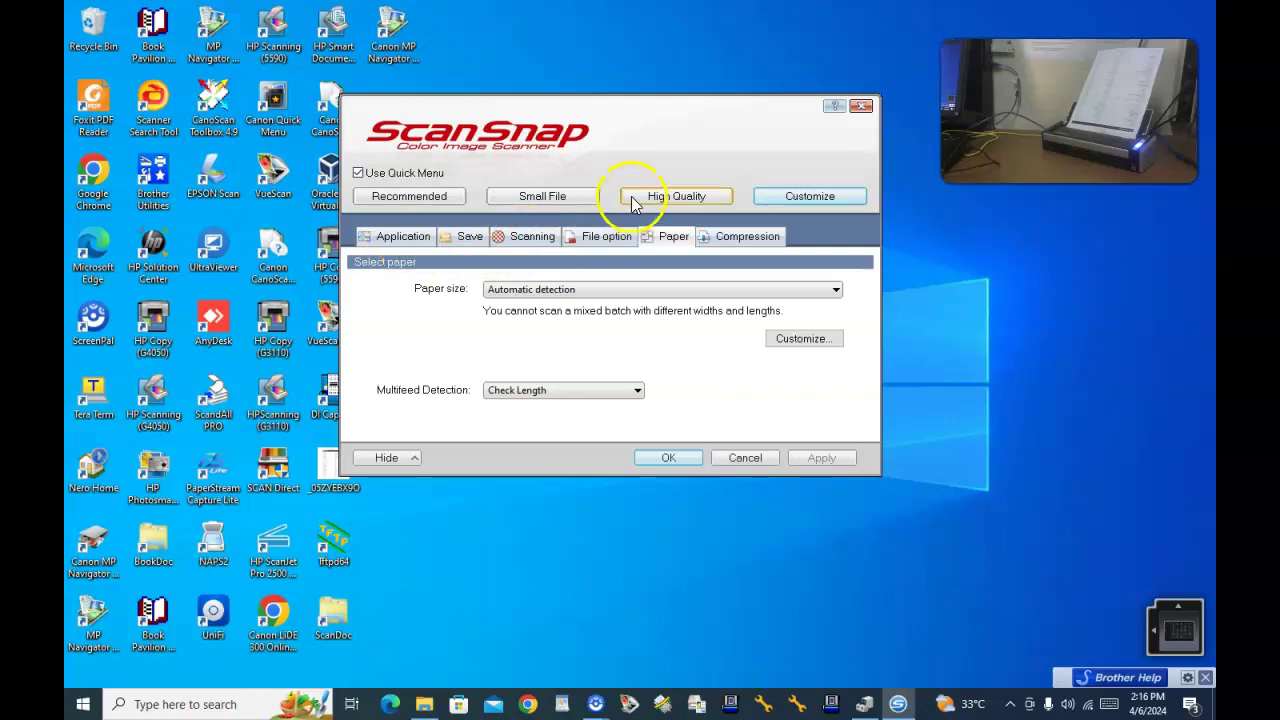
click(535, 242)
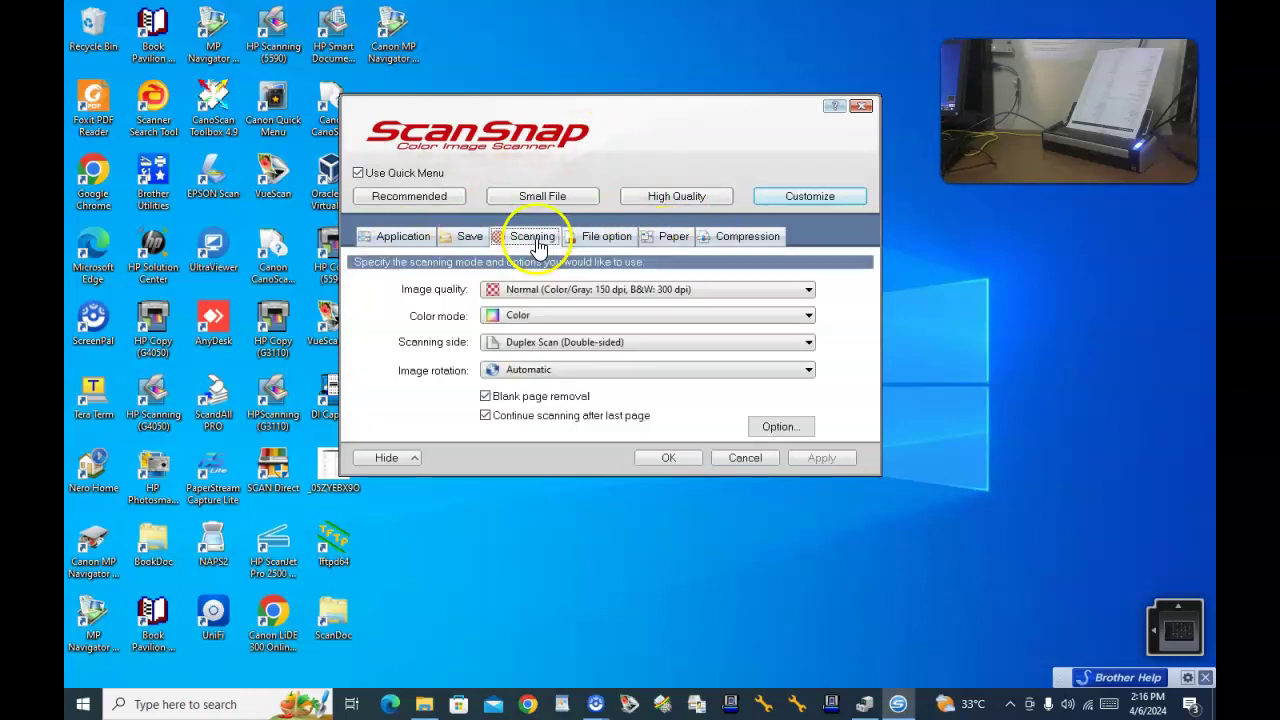
click(511, 294)
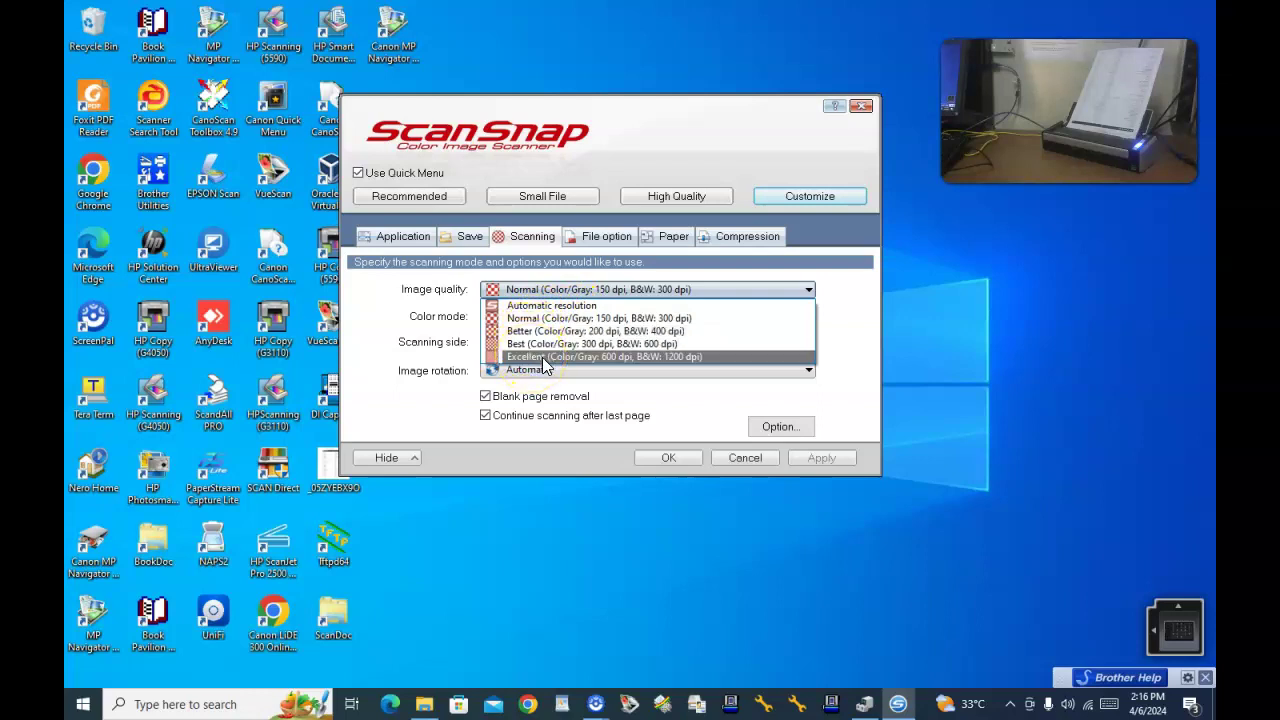
click(590, 320)
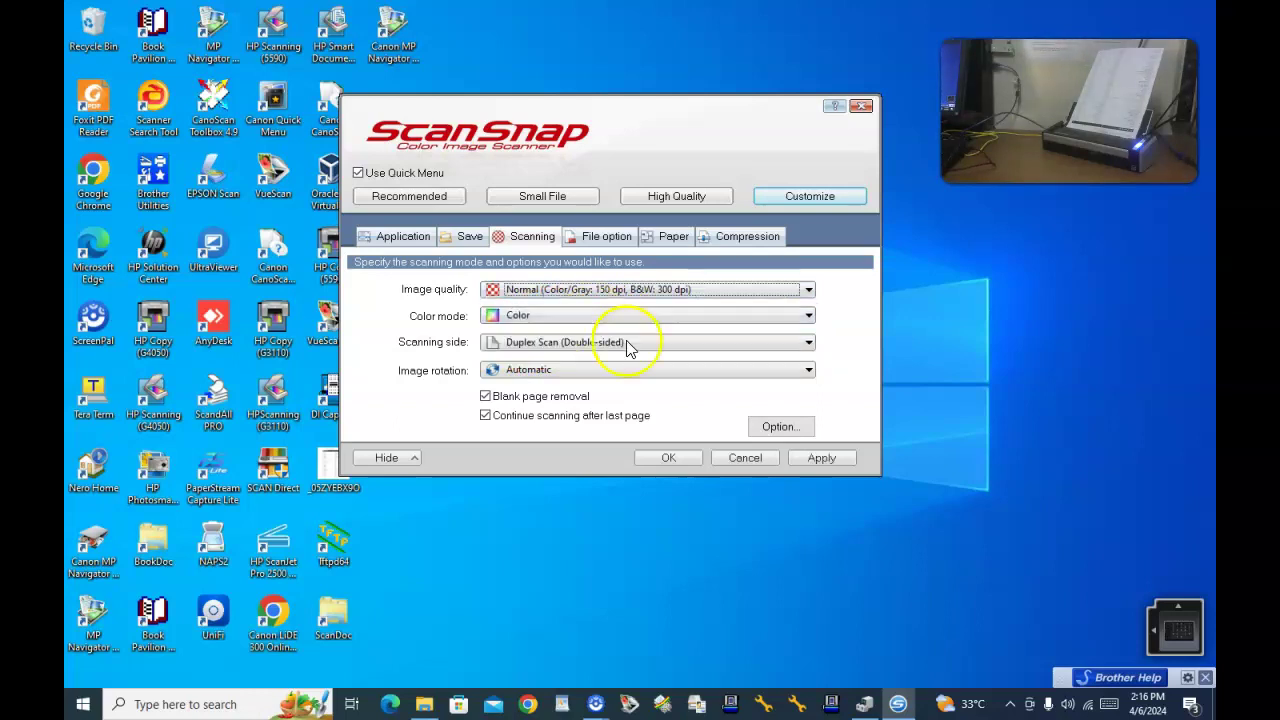
click(648, 317)
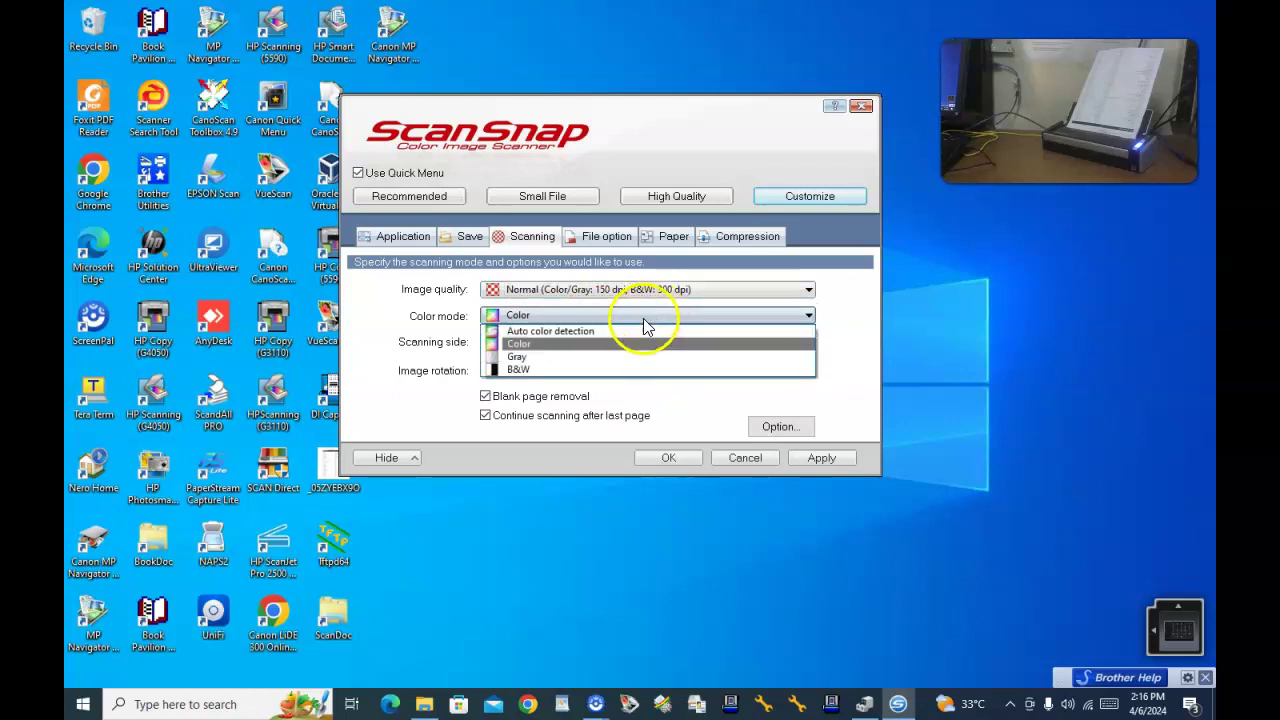
click(562, 344)
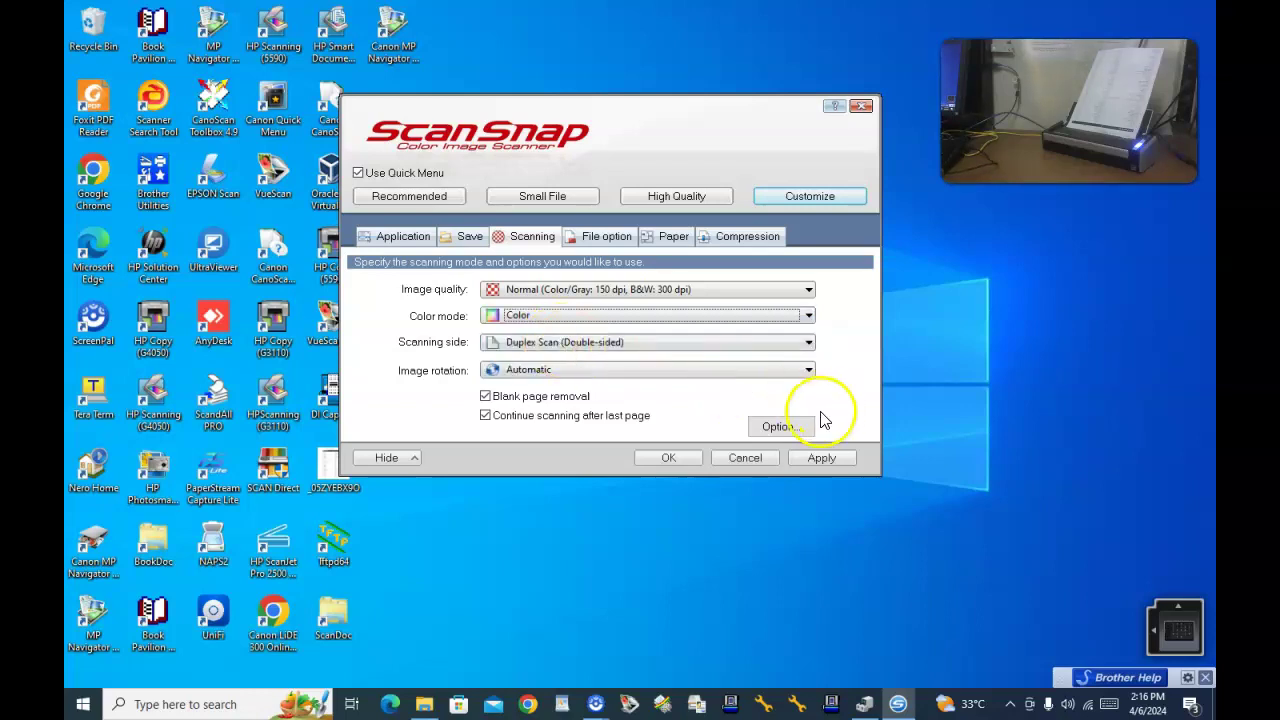
click(601, 345)
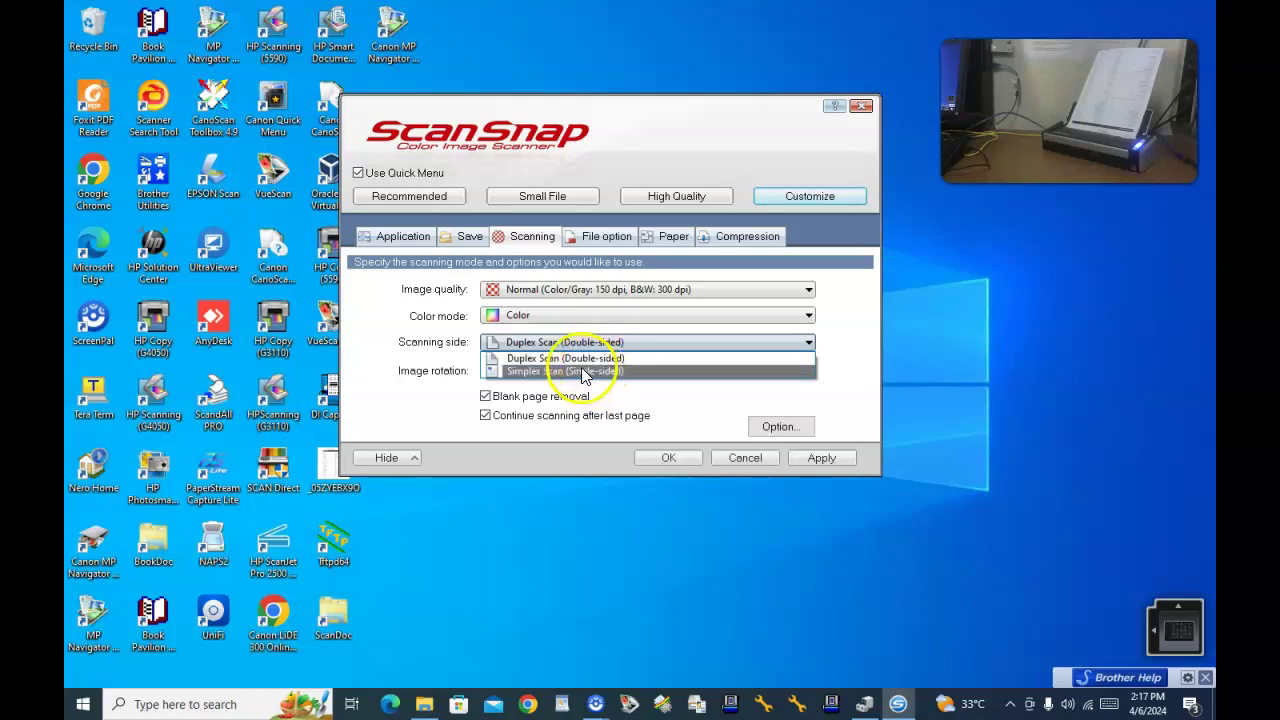
click(588, 360)
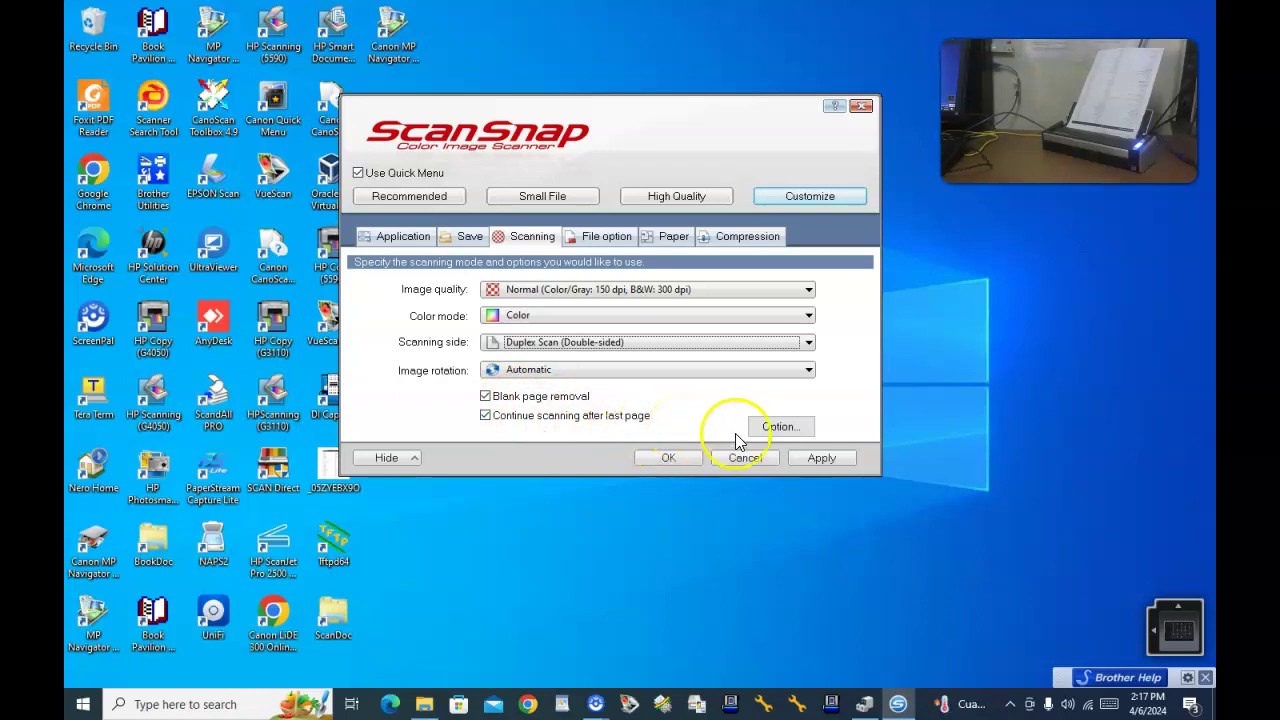
click(794, 430)
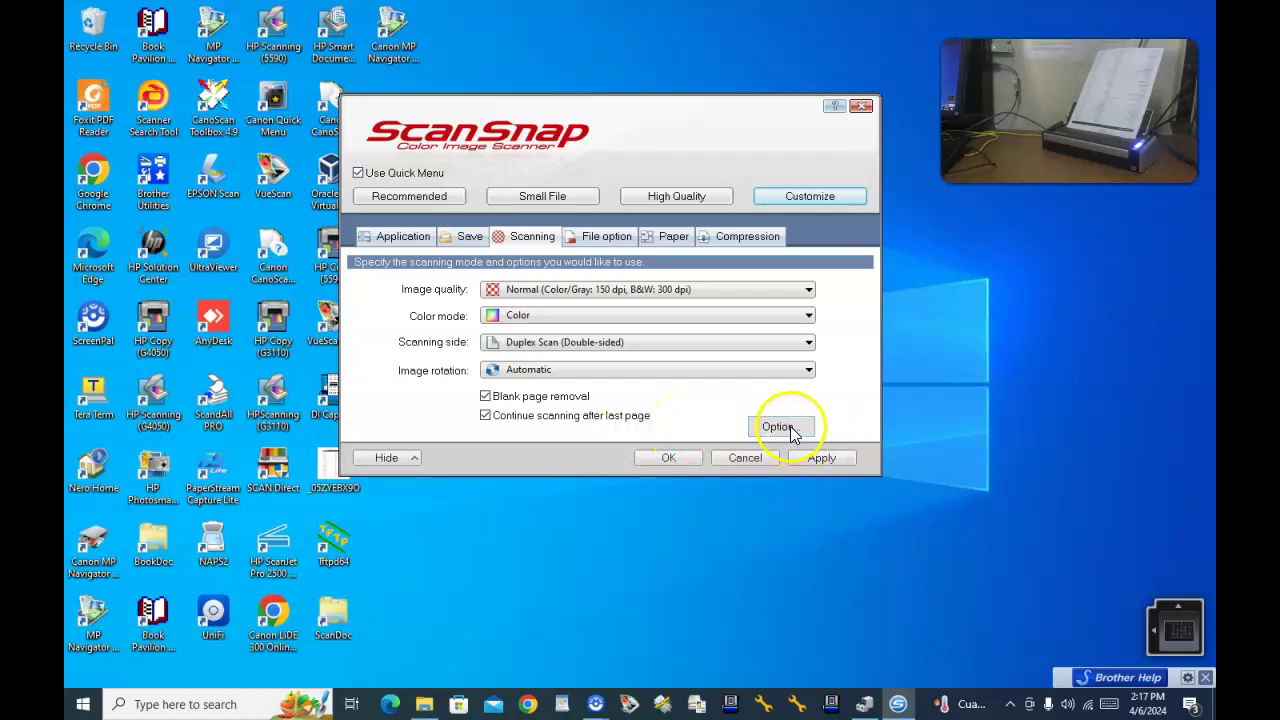
click(790, 430)
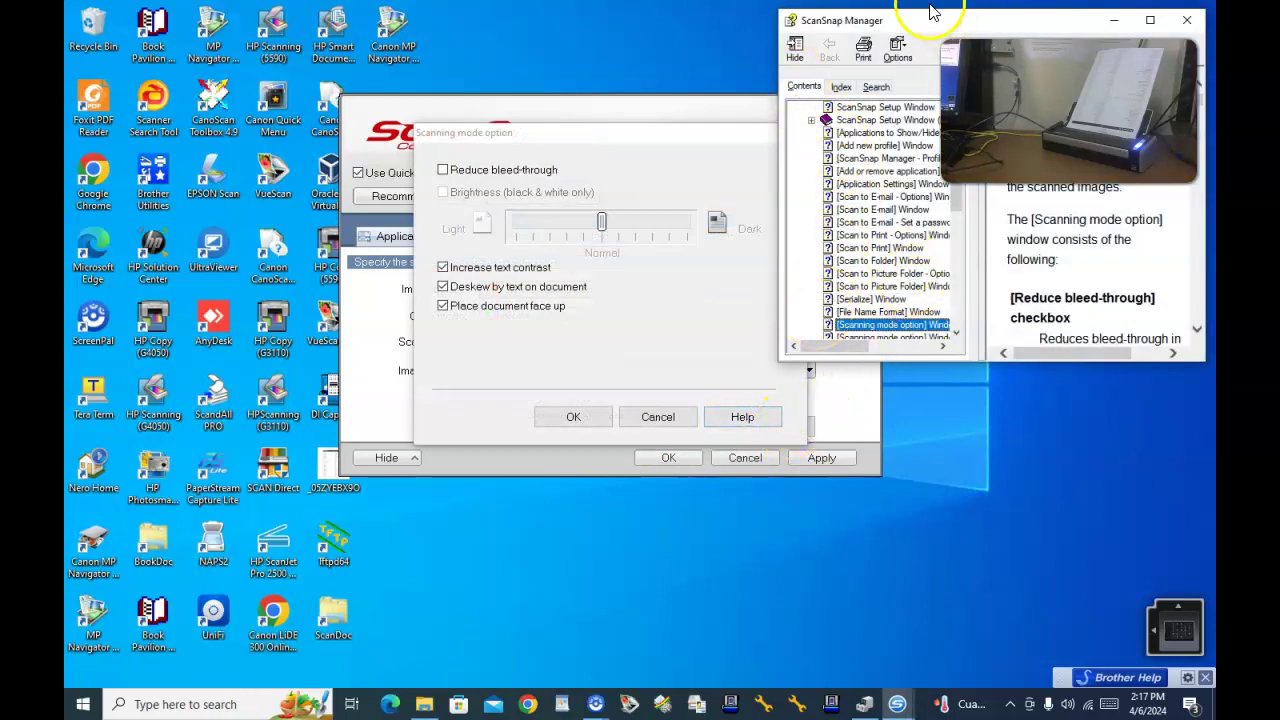
drag(955, 27, 594, 157)
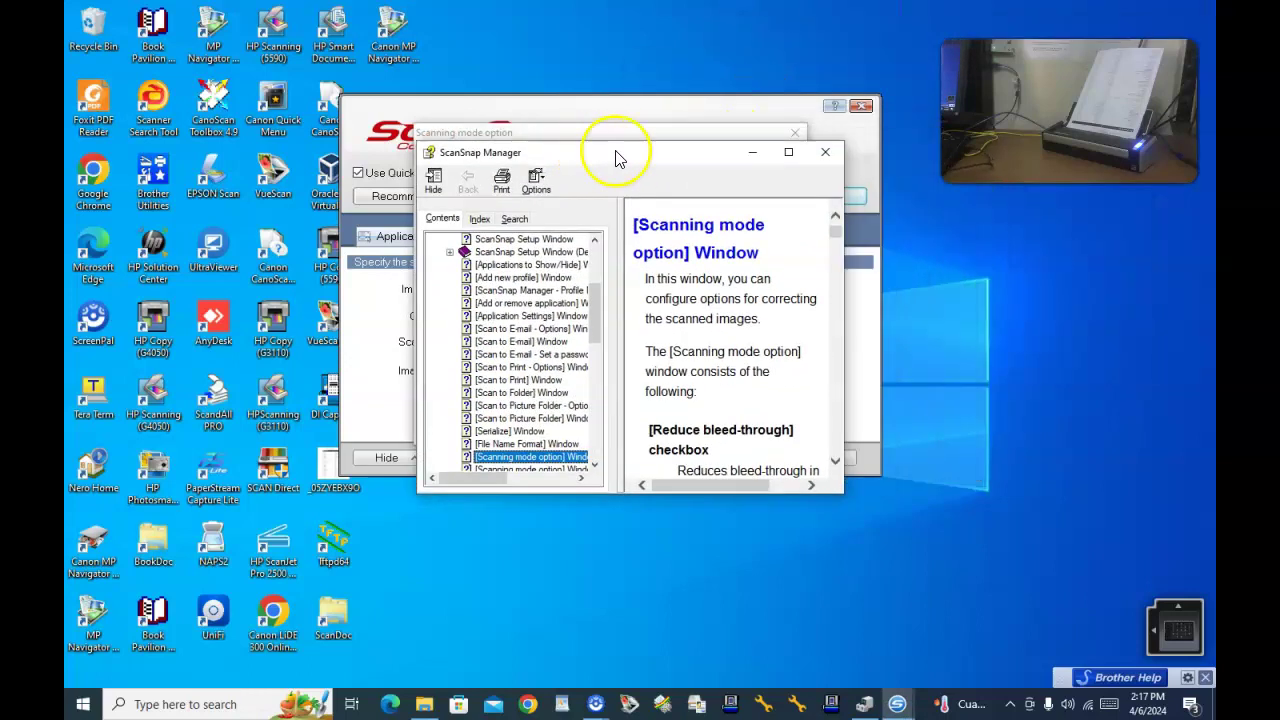
click(826, 155)
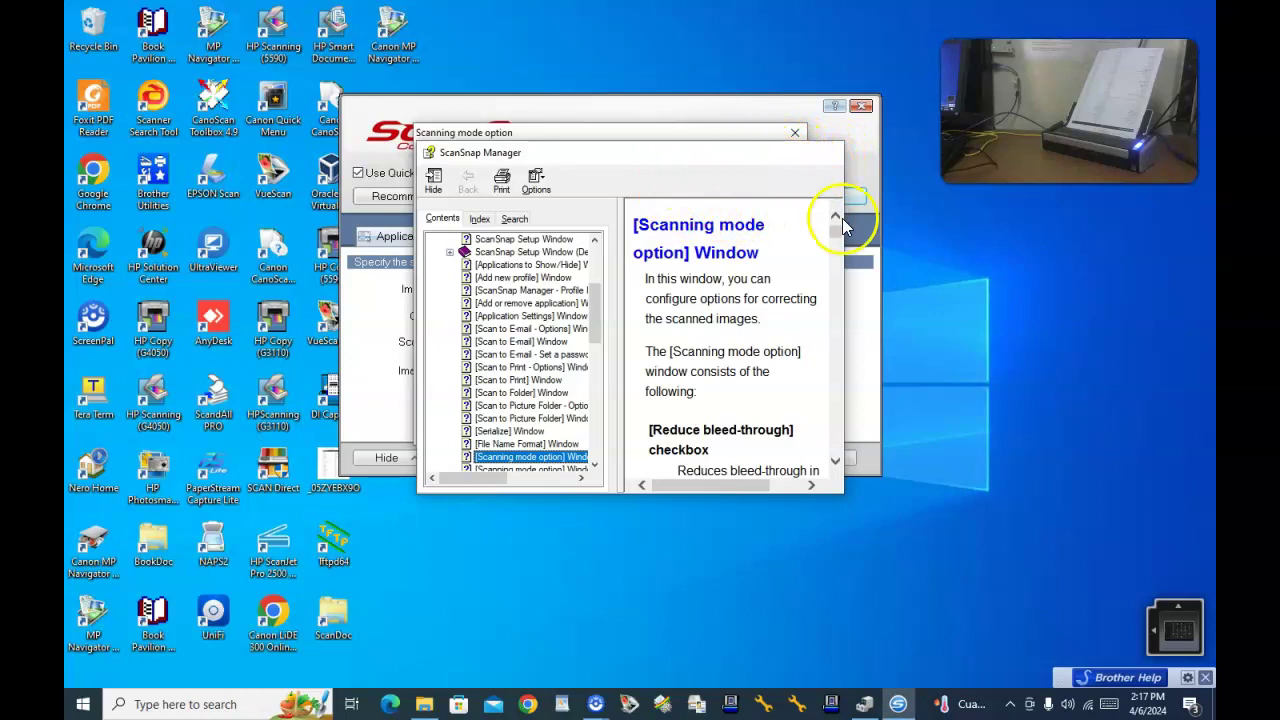
click(796, 134)
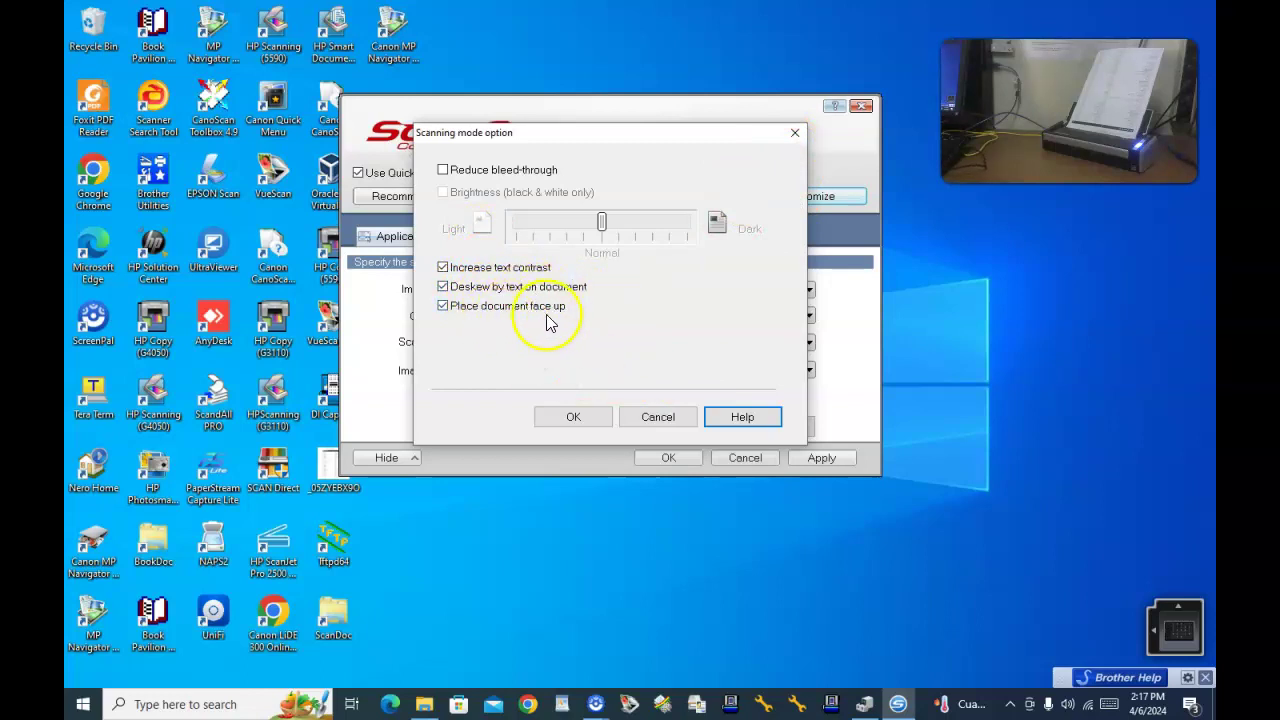
Close the scanning mode options and keep File format as PDF (*.pdf) on the File option tab
click(663, 420)
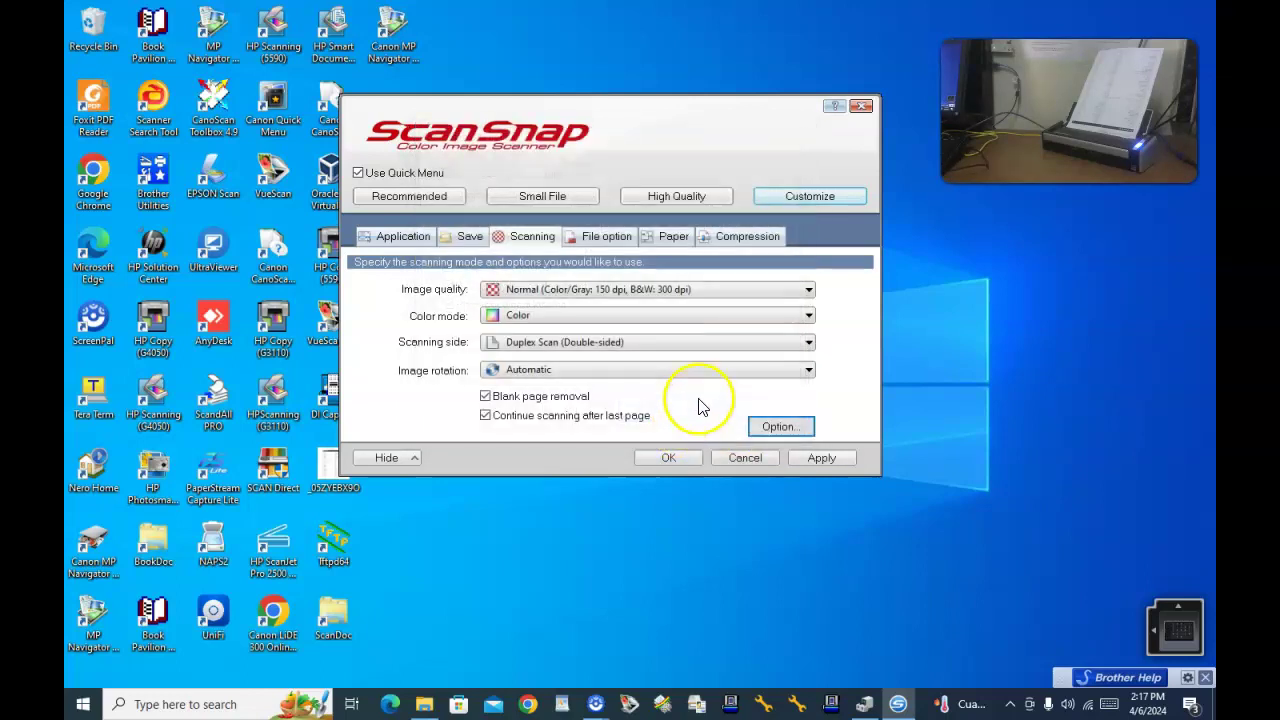
click(606, 238)
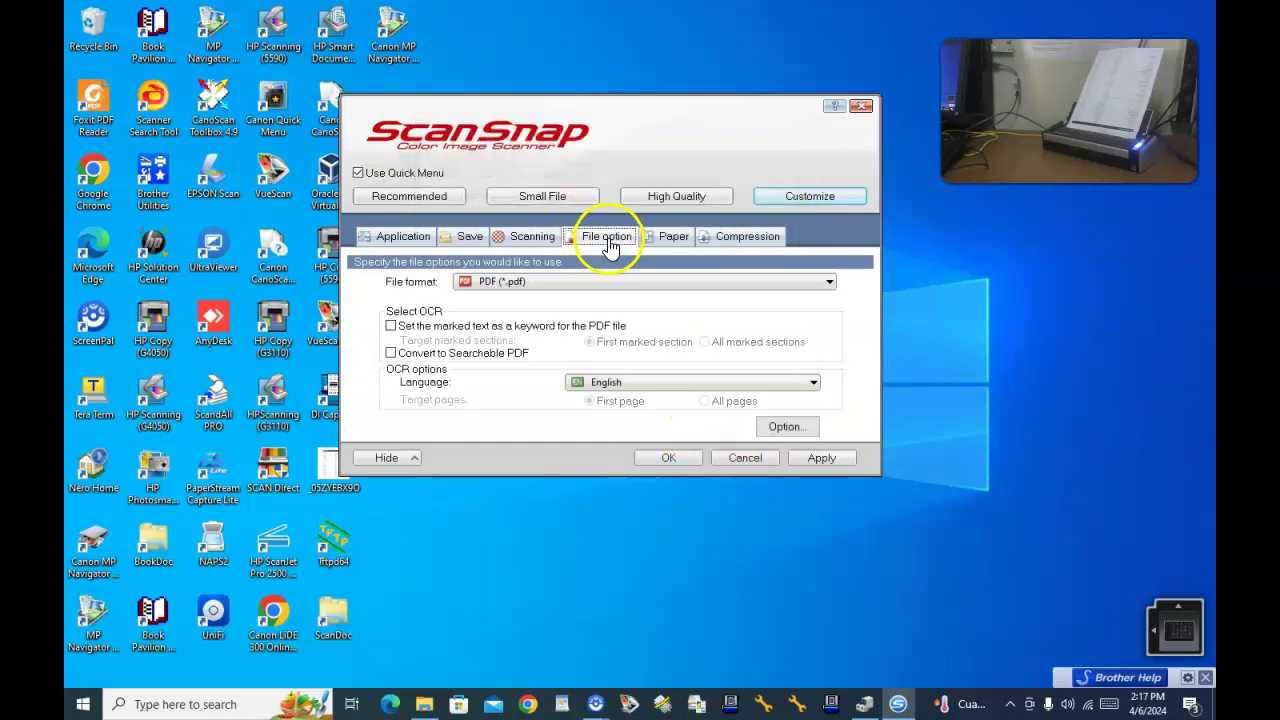
click(590, 282)
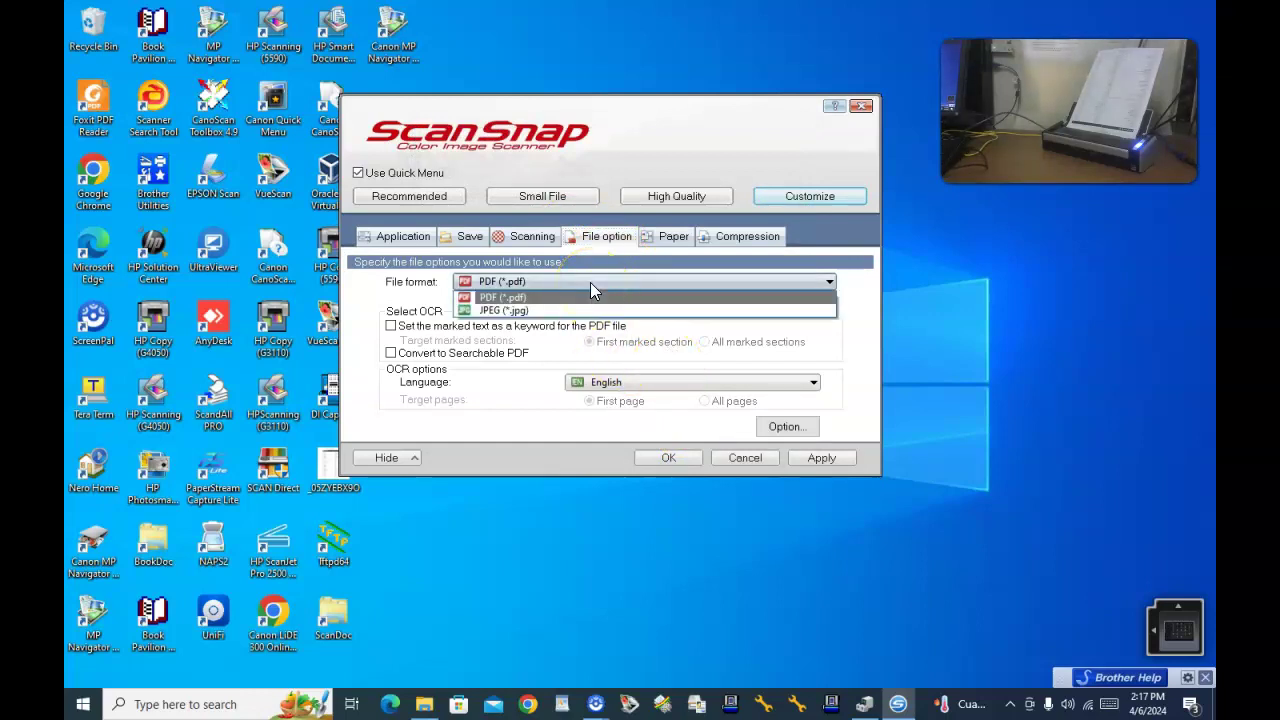
click(595, 297)
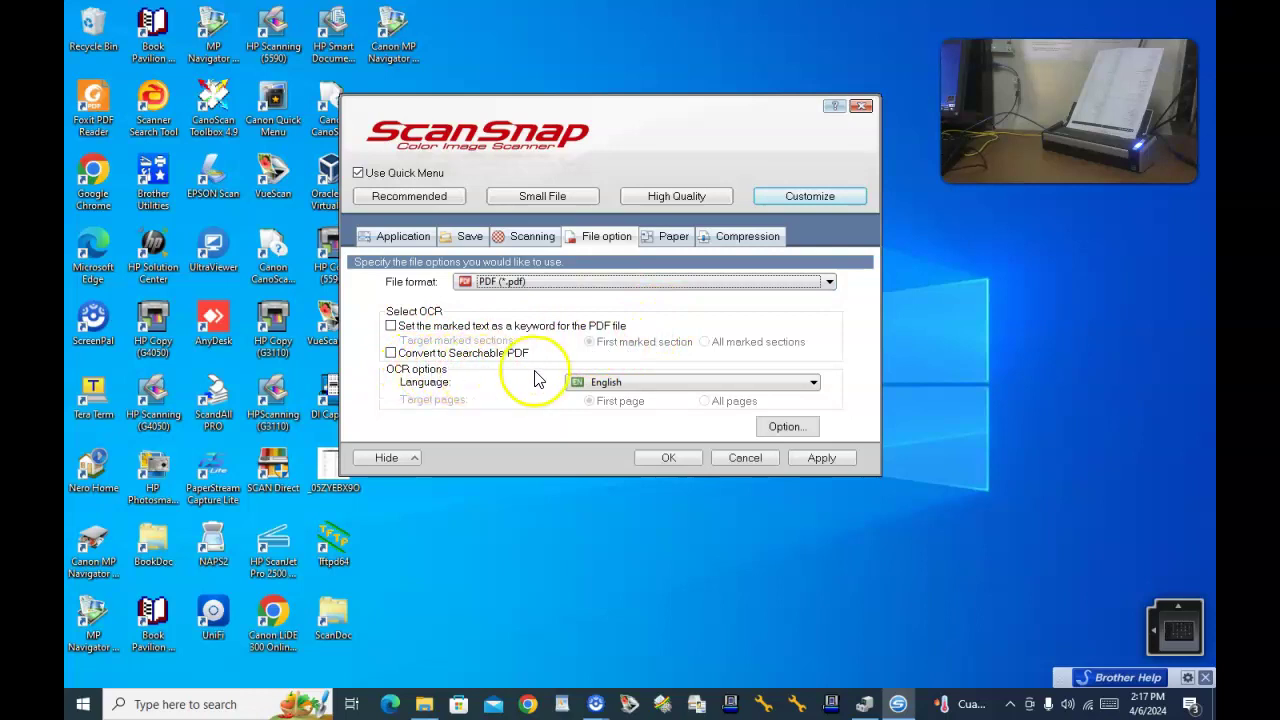
Set Paper size to Automatic detection, apply it, and close the settings with OK
click(674, 240)
click(671, 290)
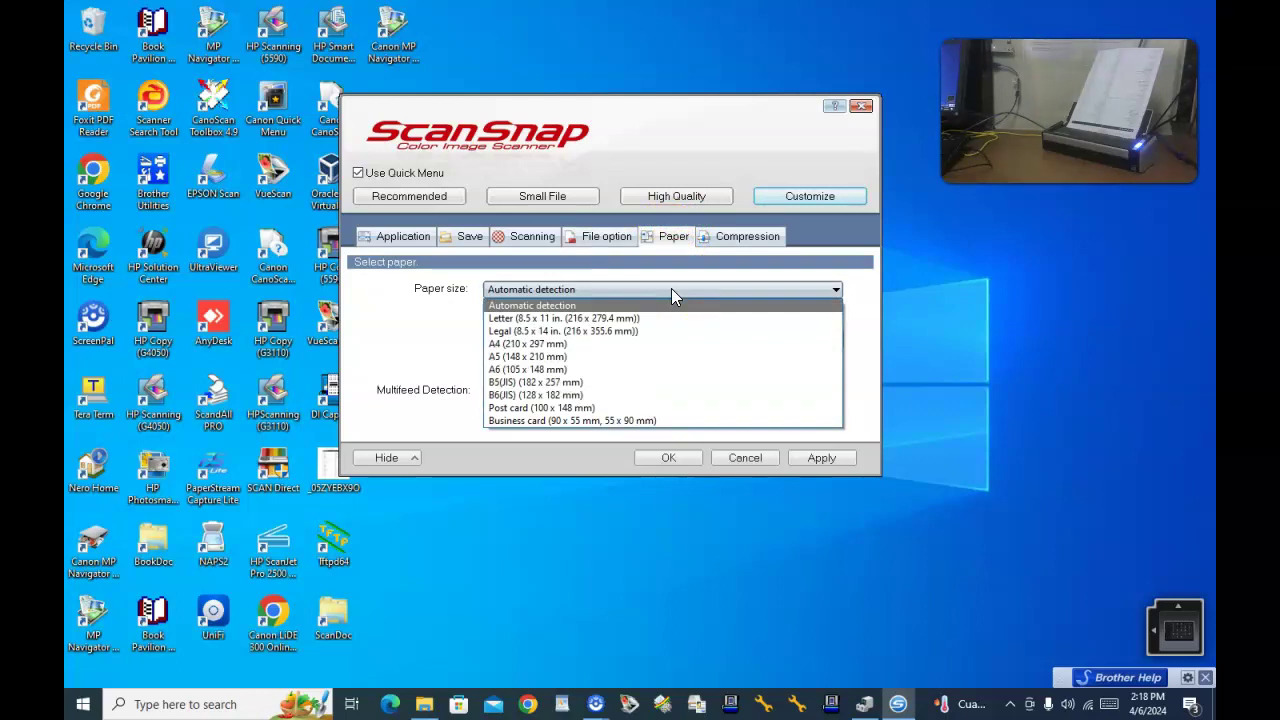
click(531, 334)
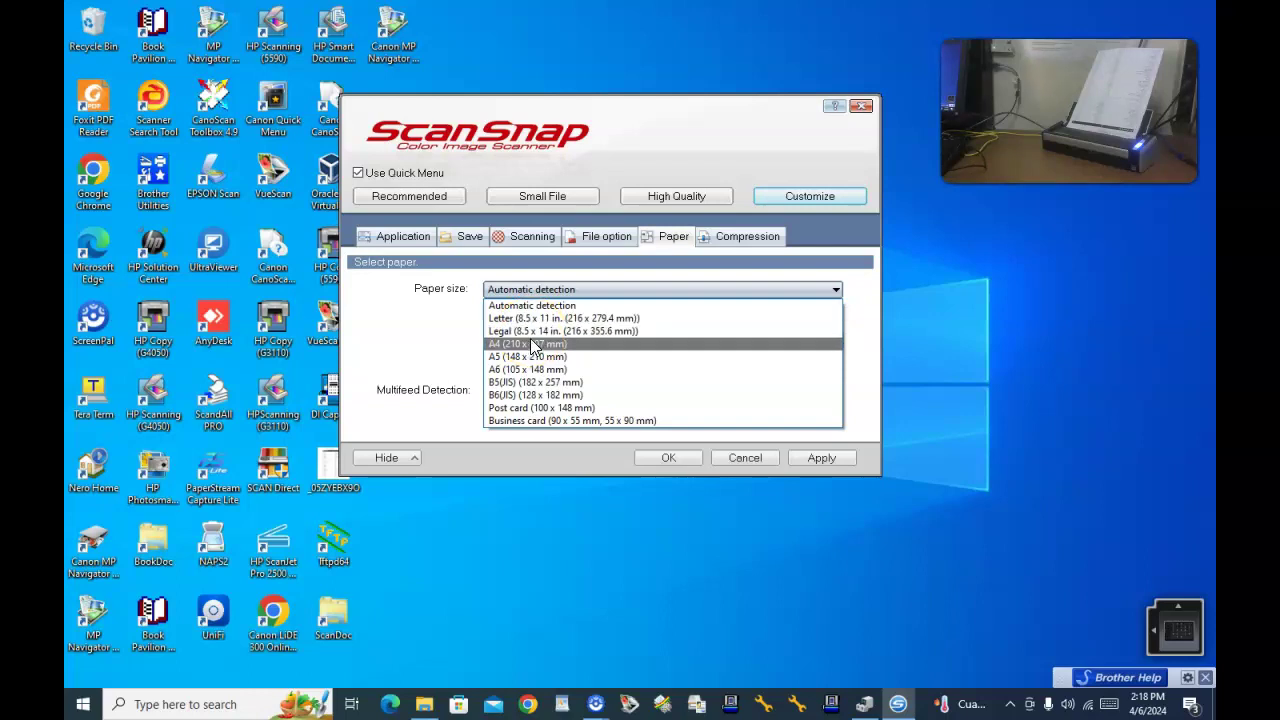
click(545, 308)
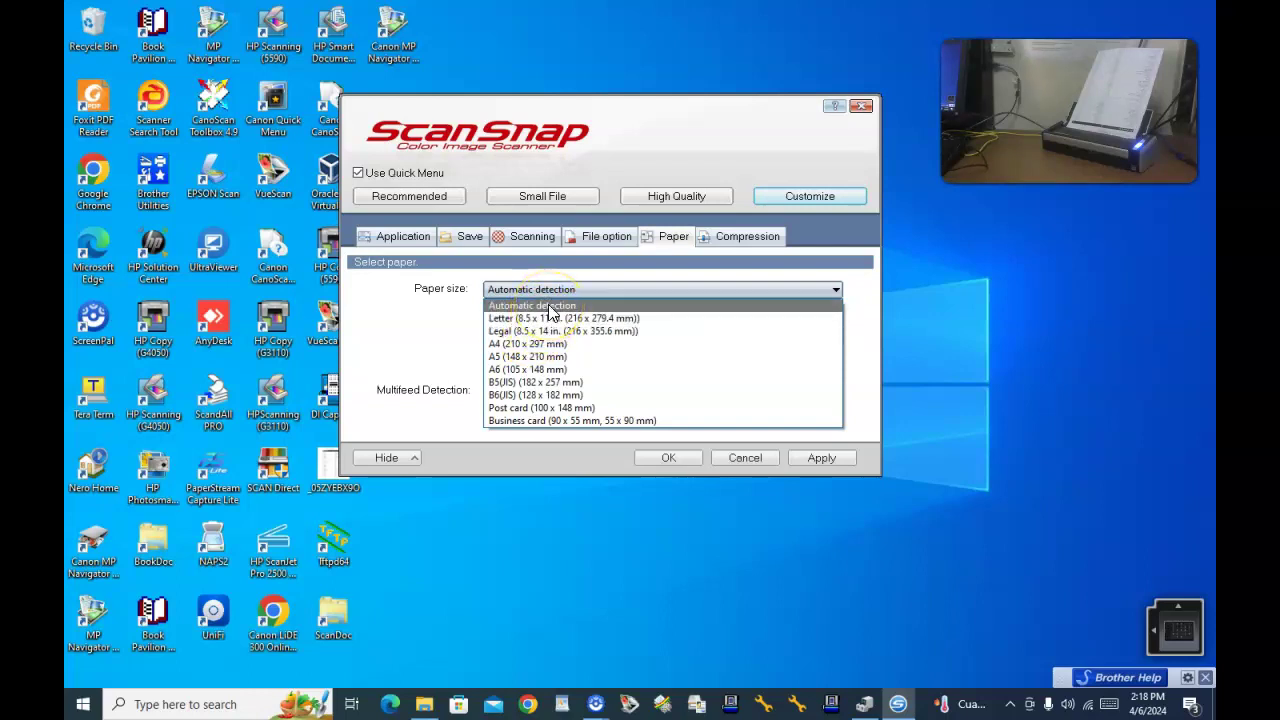
click(548, 307)
click(822, 458)
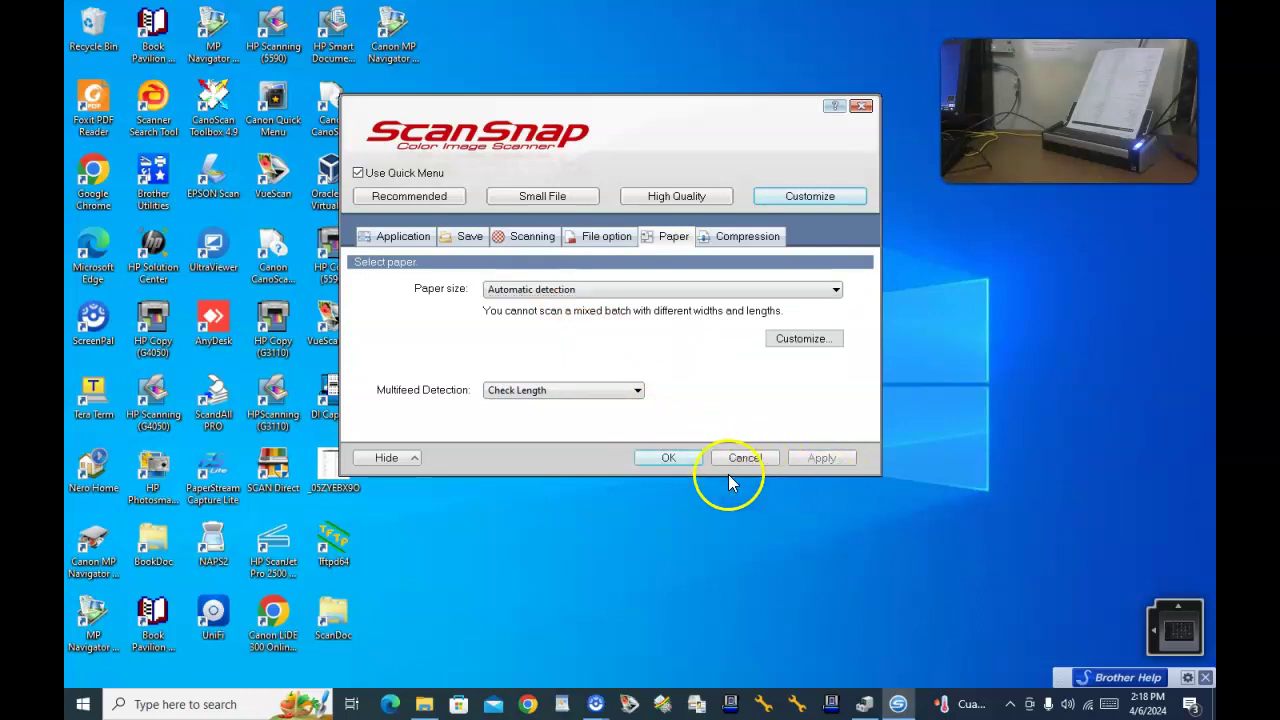
click(668, 458)
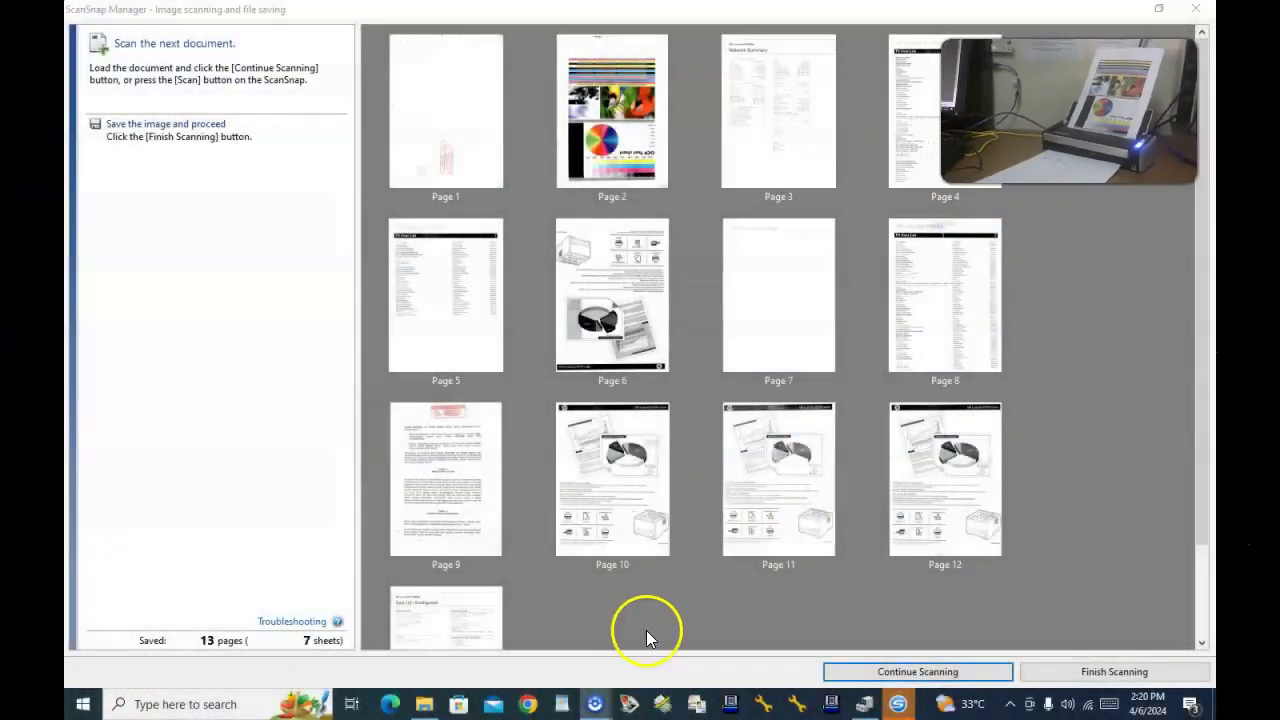
Continue scanning the next batch once 13 pages from 7 sheets are captured
click(942, 668)
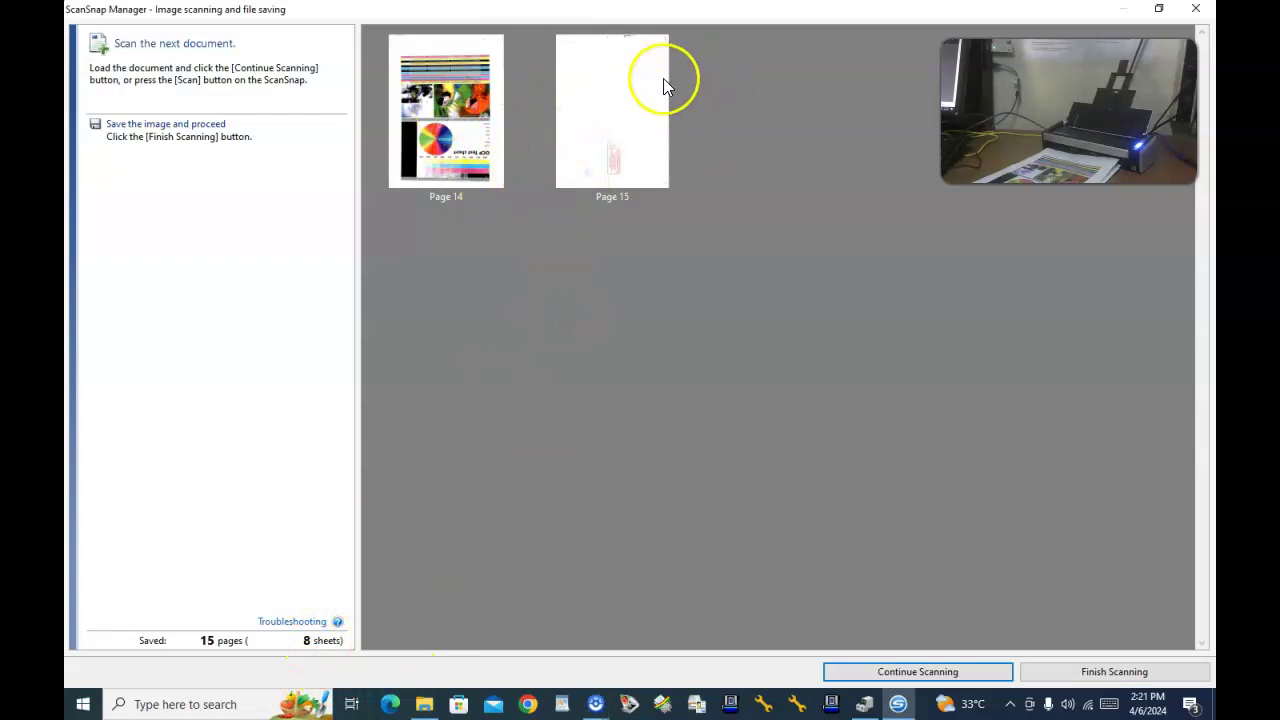
Finish scanning with 15 pages from 8 sheets saved
click(1160, 676)
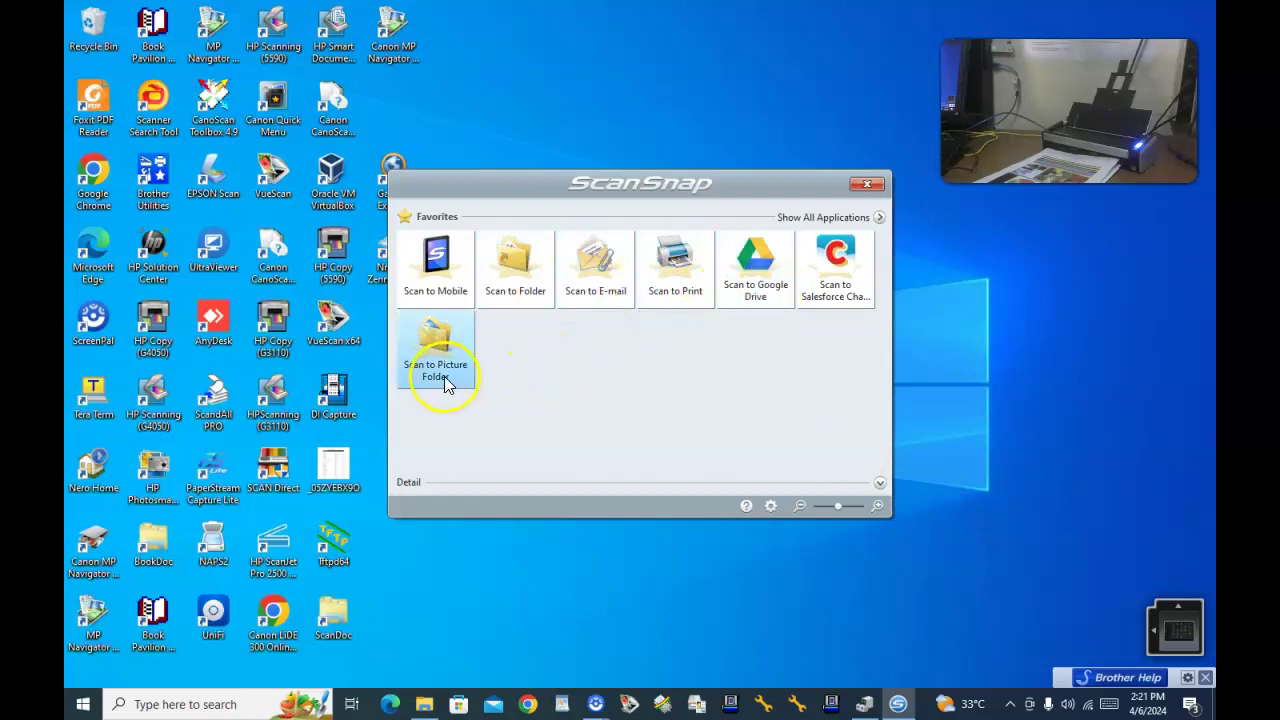
Use Scan to Folder with the person's name as file name, Desktop as folder, then save and confirm
click(518, 294)
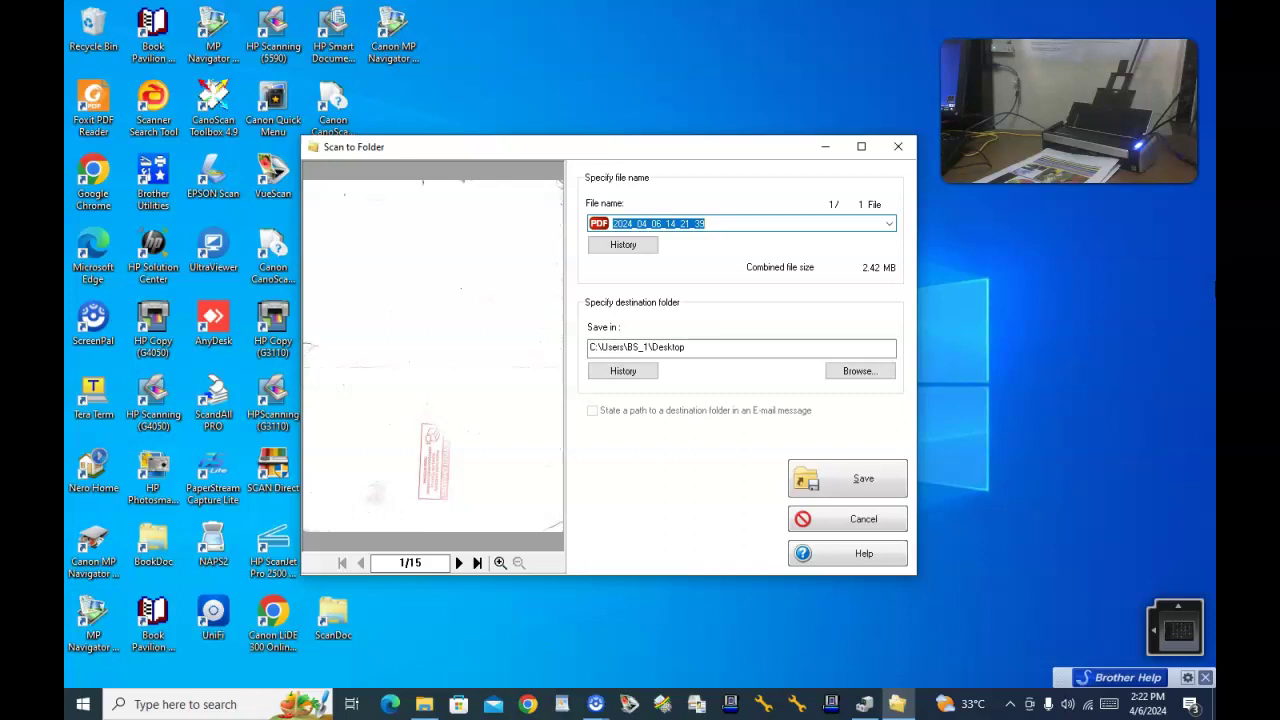
text(FATHUR ROZI)
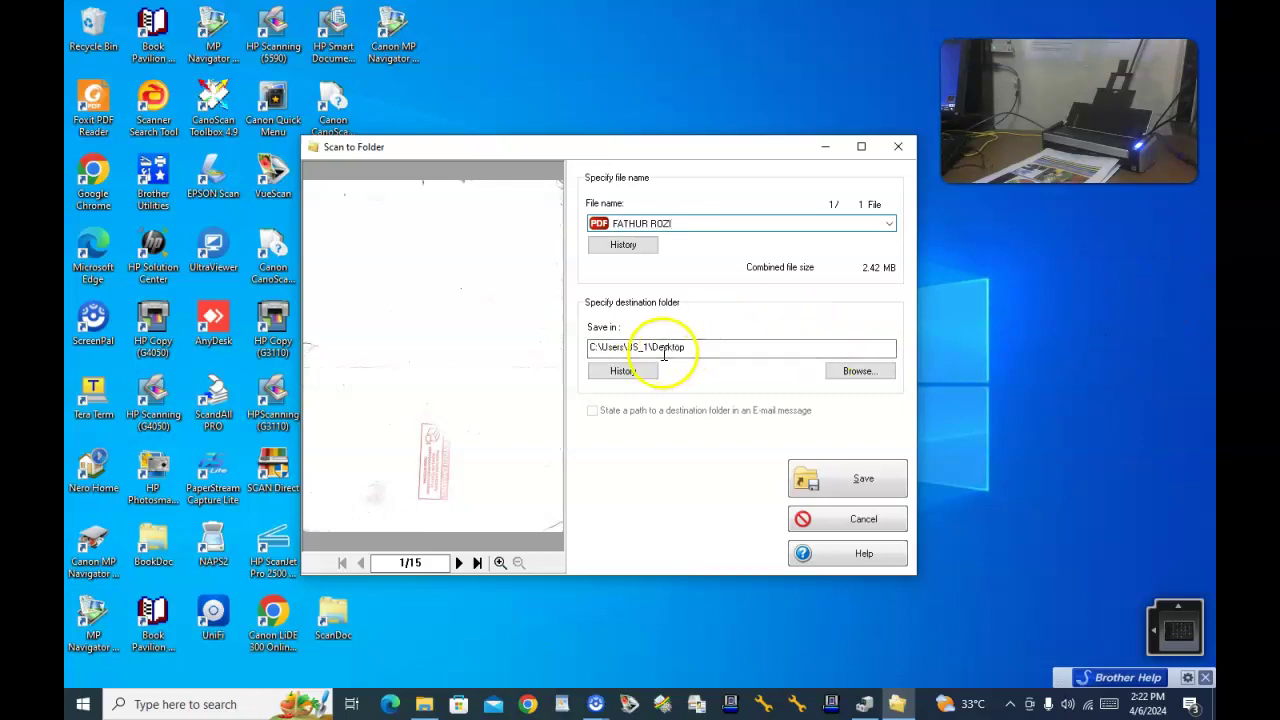
click(879, 378)
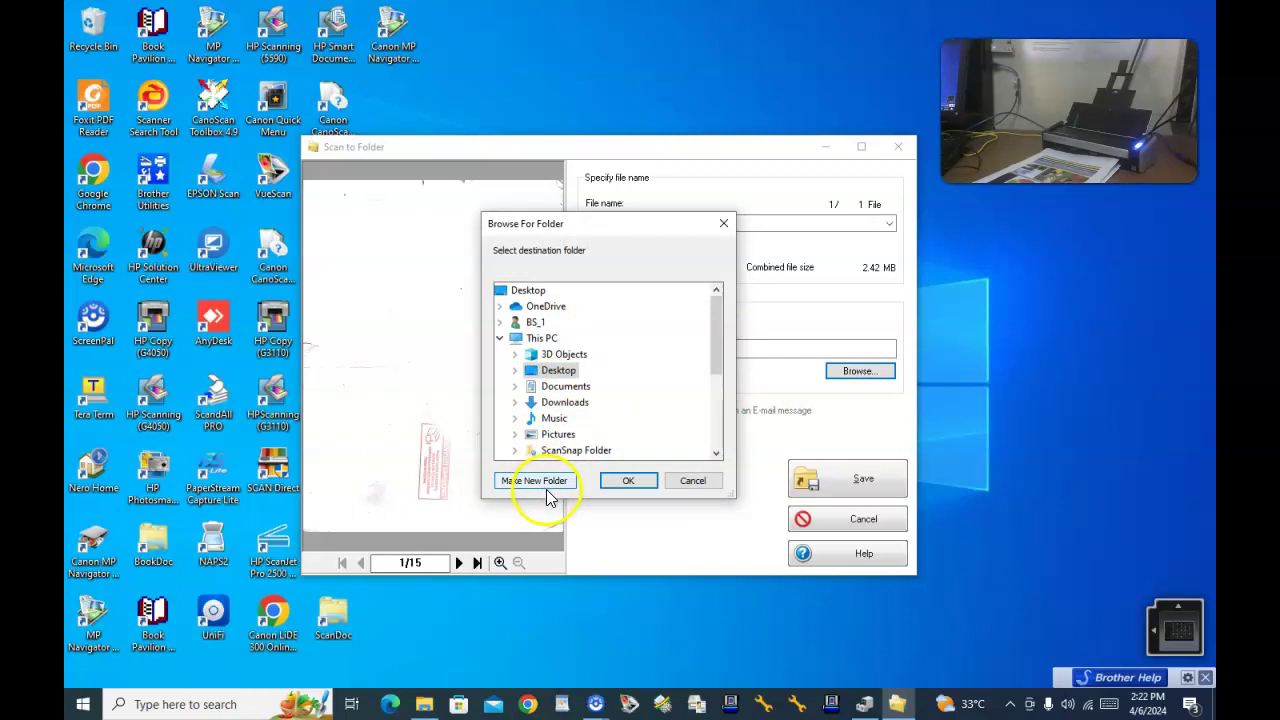
click(528, 290)
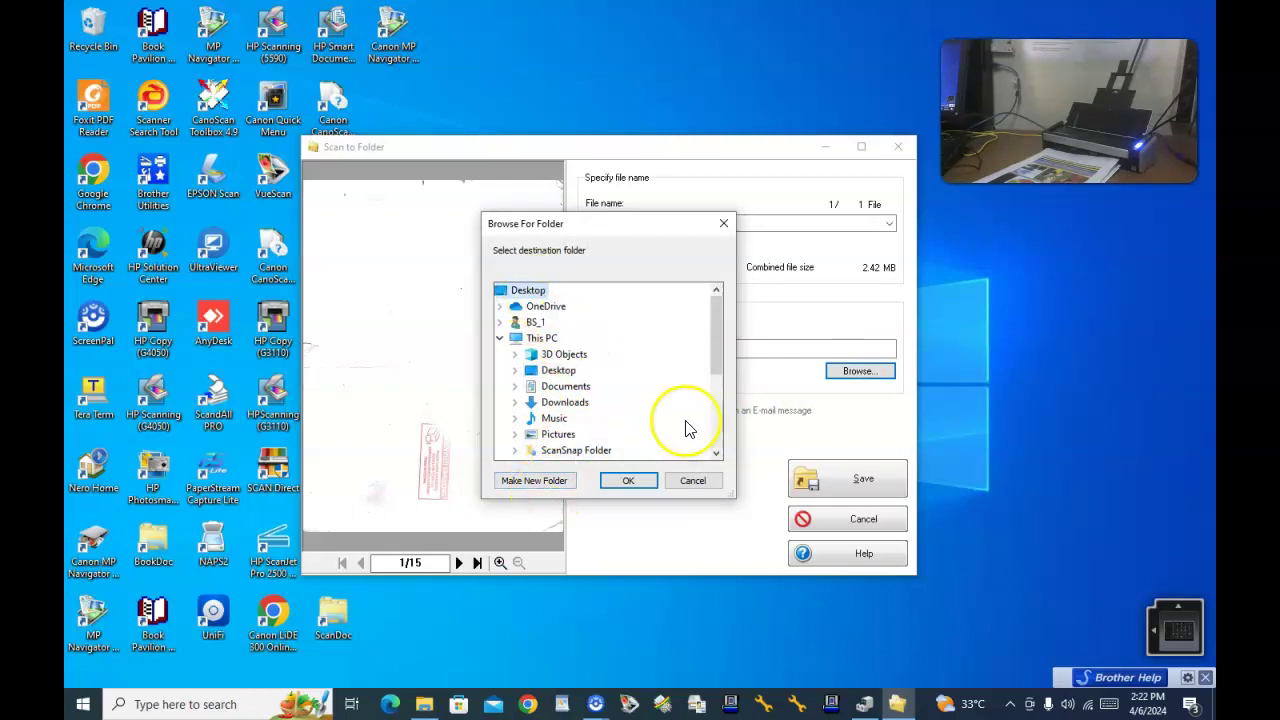
click(629, 481)
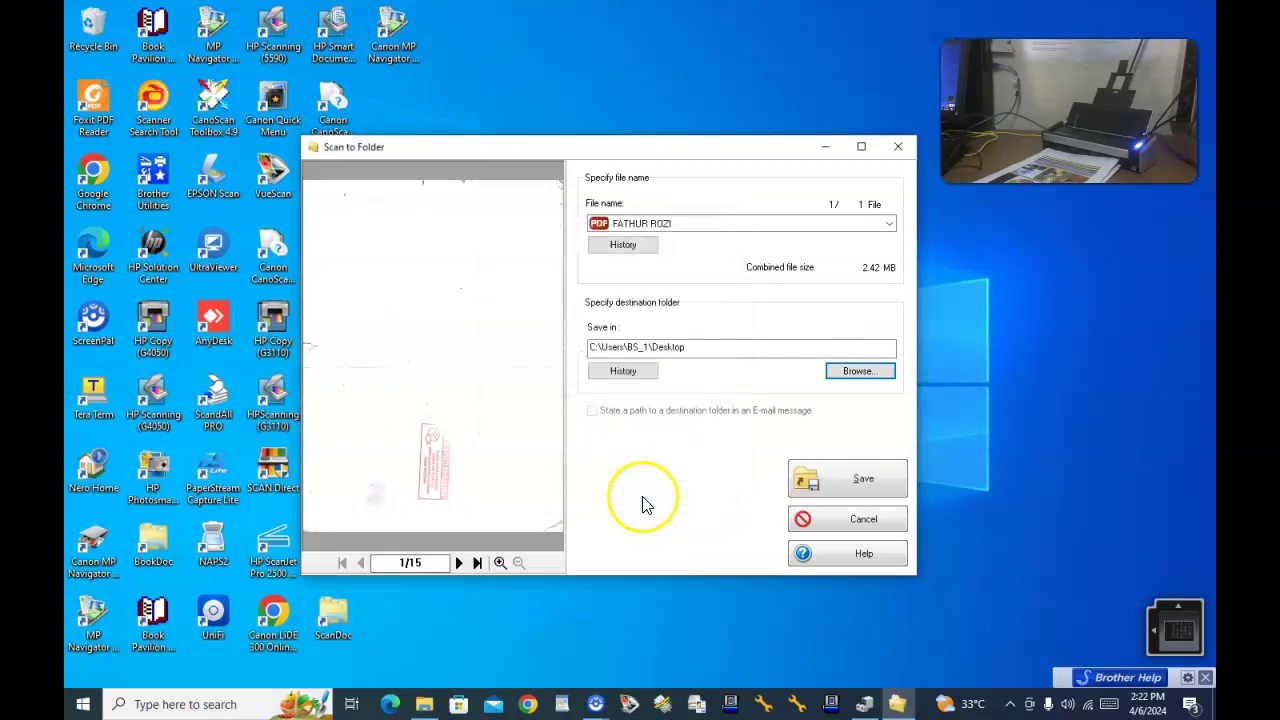
click(866, 485)
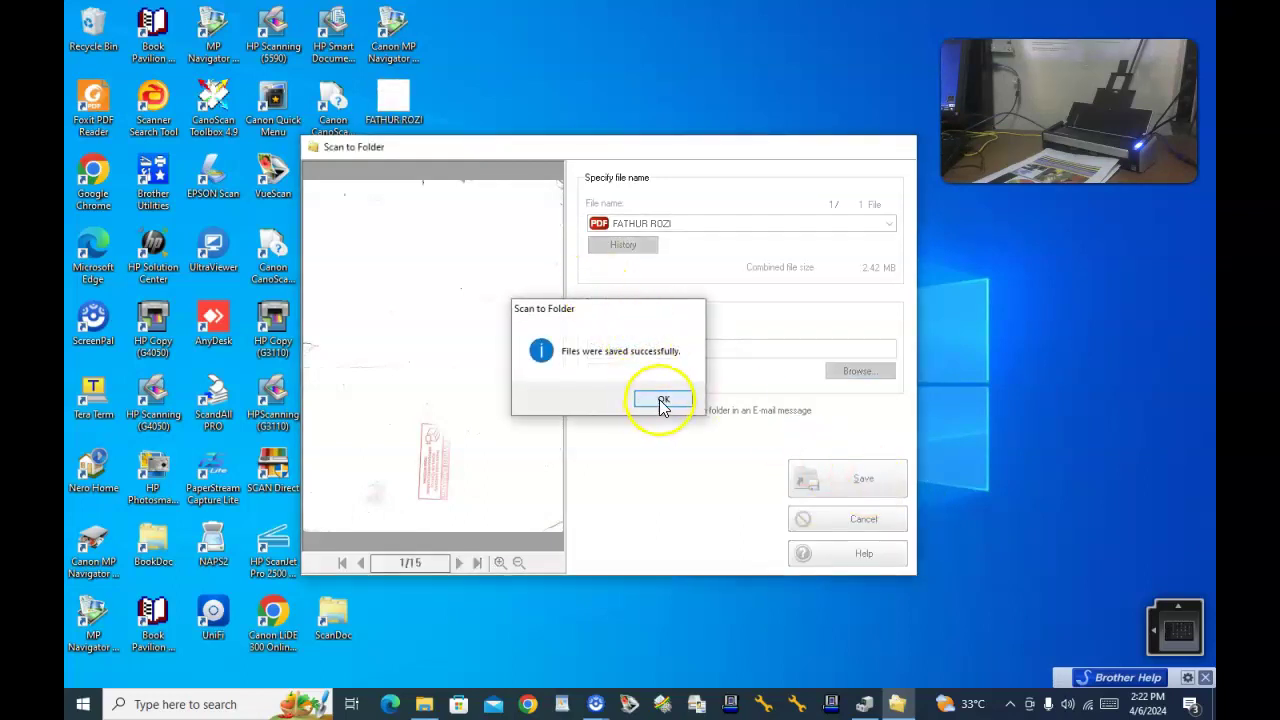
click(661, 401)
Open the saved PDF in Foxit PDF Reader and scroll down to the upside-down page 6
double_click(397, 120)
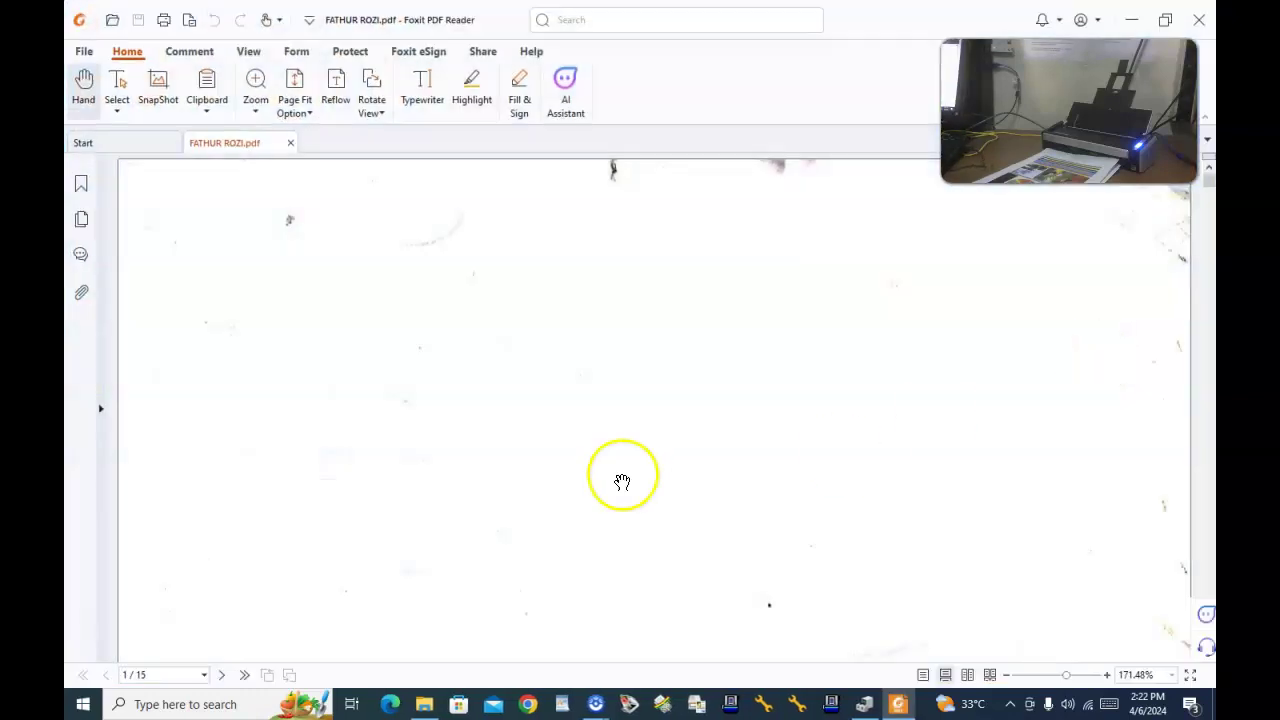
scroll(943, 486, down, 10)
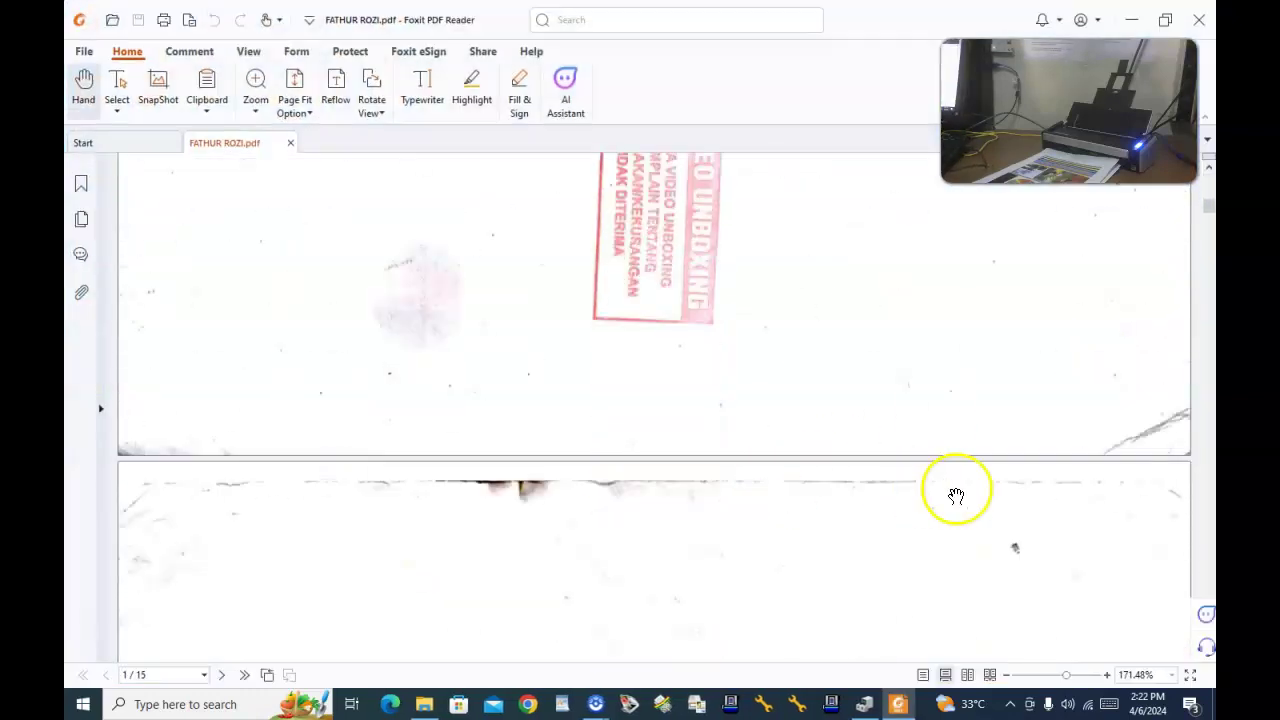
scroll(956, 495, down, 10)
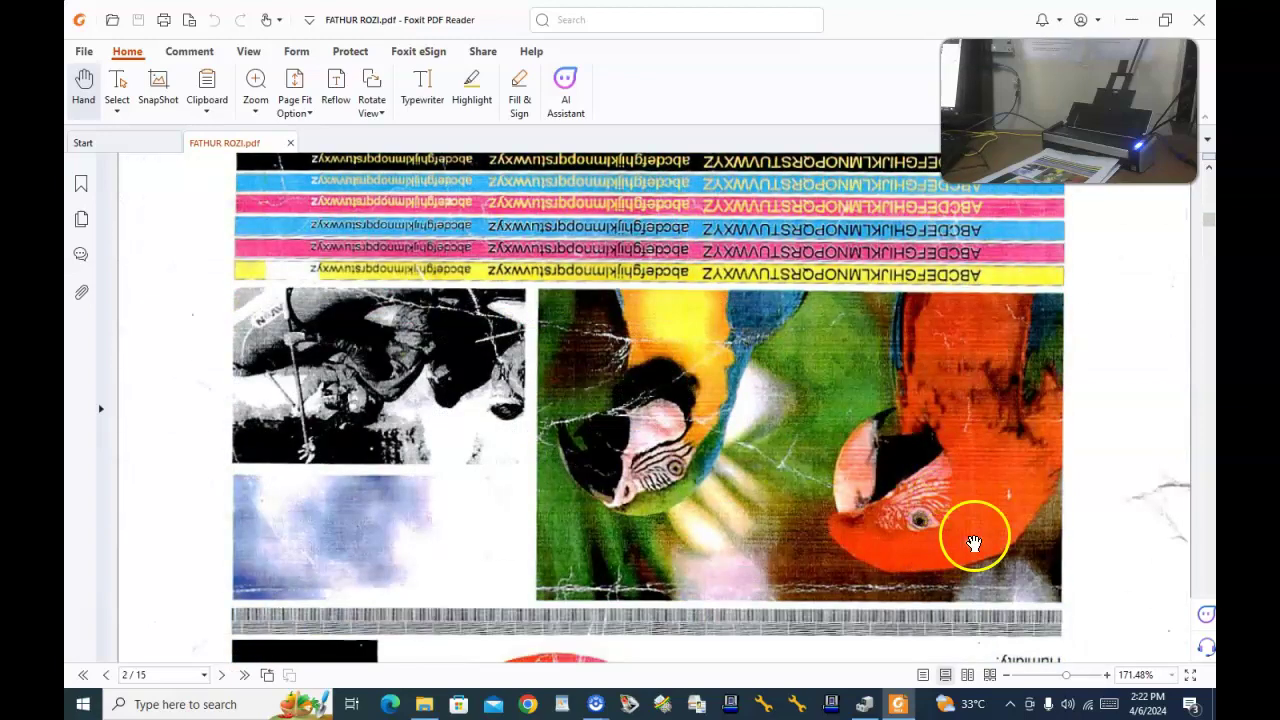
scroll(973, 543, down, 10)
scroll(970, 548, down, 10)
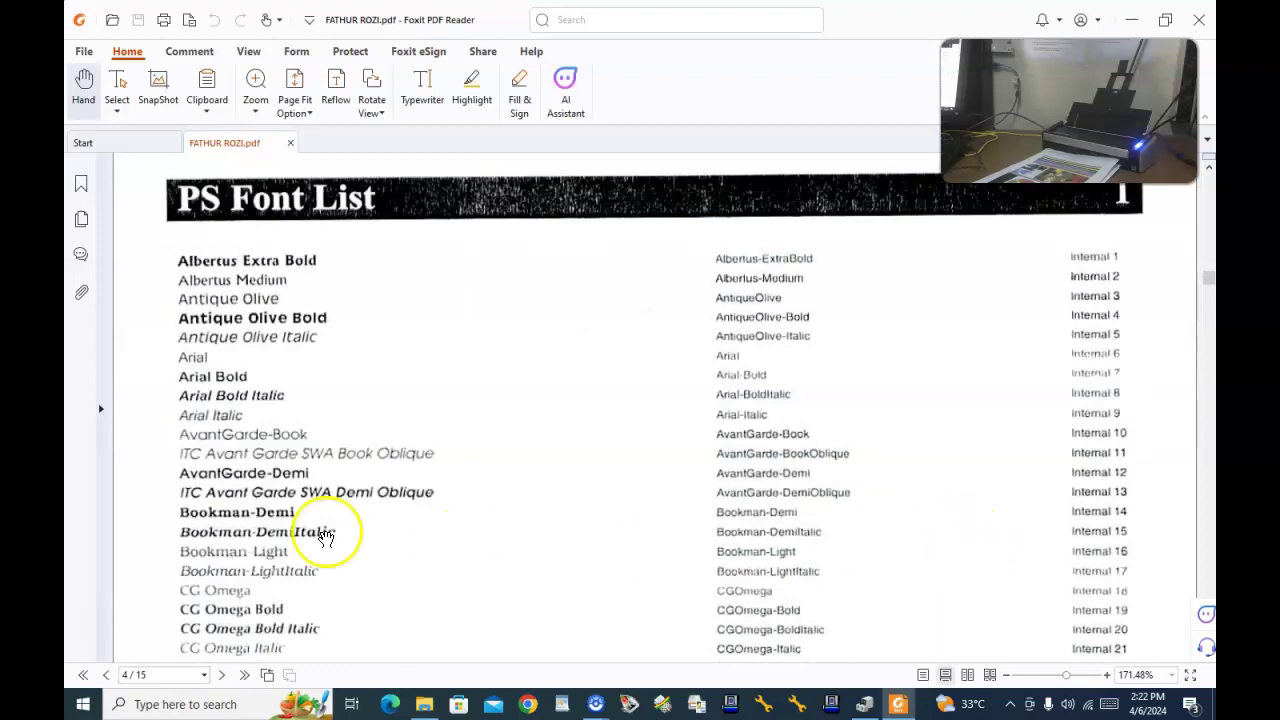
scroll(878, 480, down, 10)
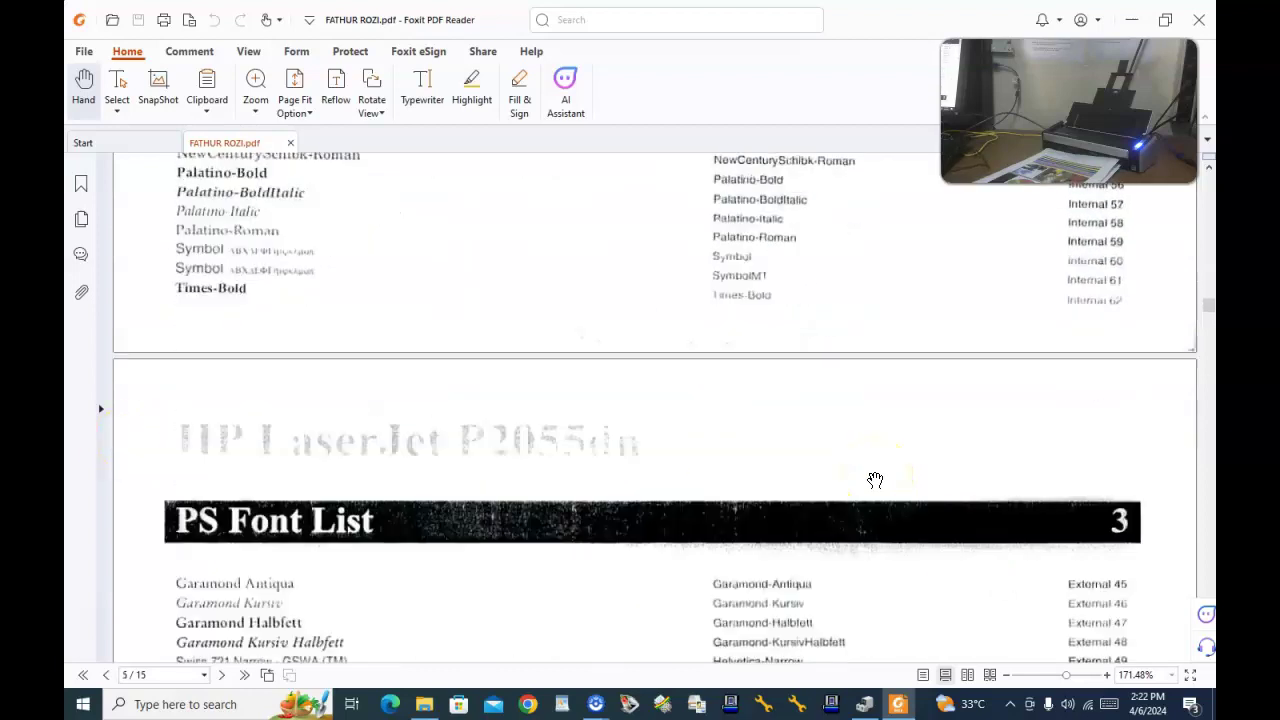
scroll(875, 480, down, 5)
scroll(875, 480, down, 15)
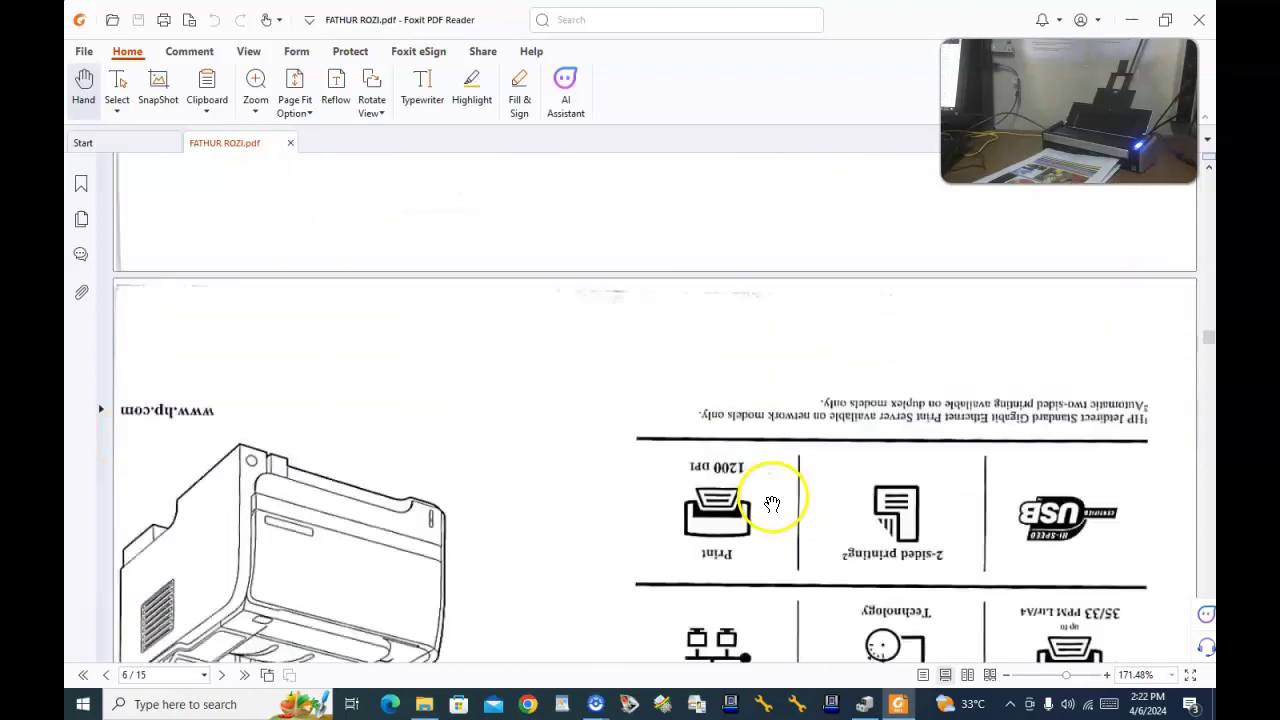
scroll(860, 510, up, 3)
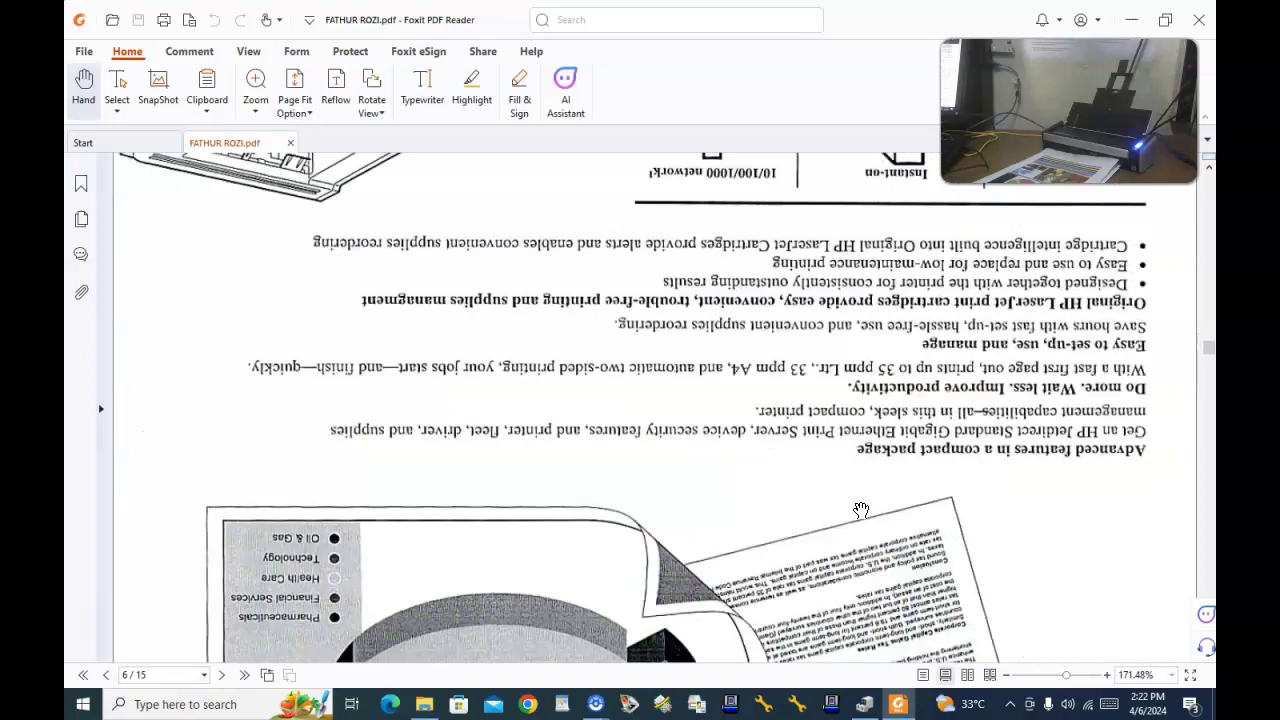
Apply Rotate View > Rotate Left twice so page 6 turns 180° and reads upright
click(372, 112)
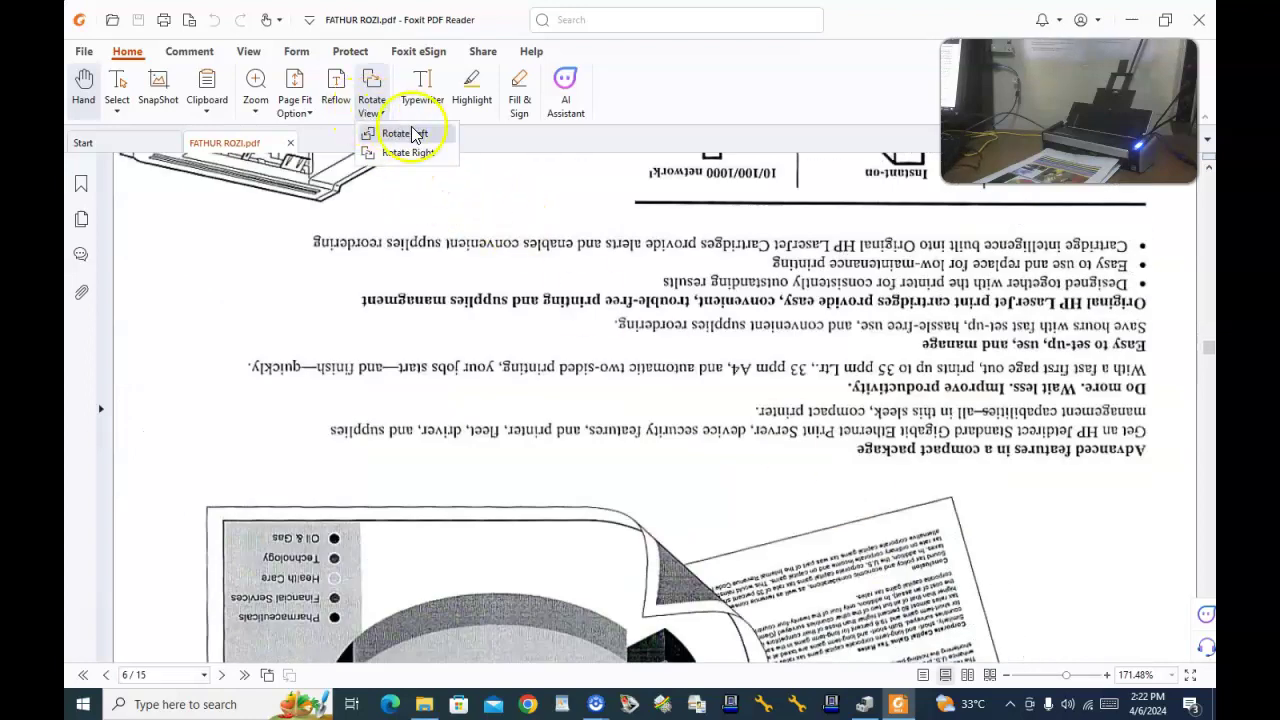
click(400, 133)
click(372, 105)
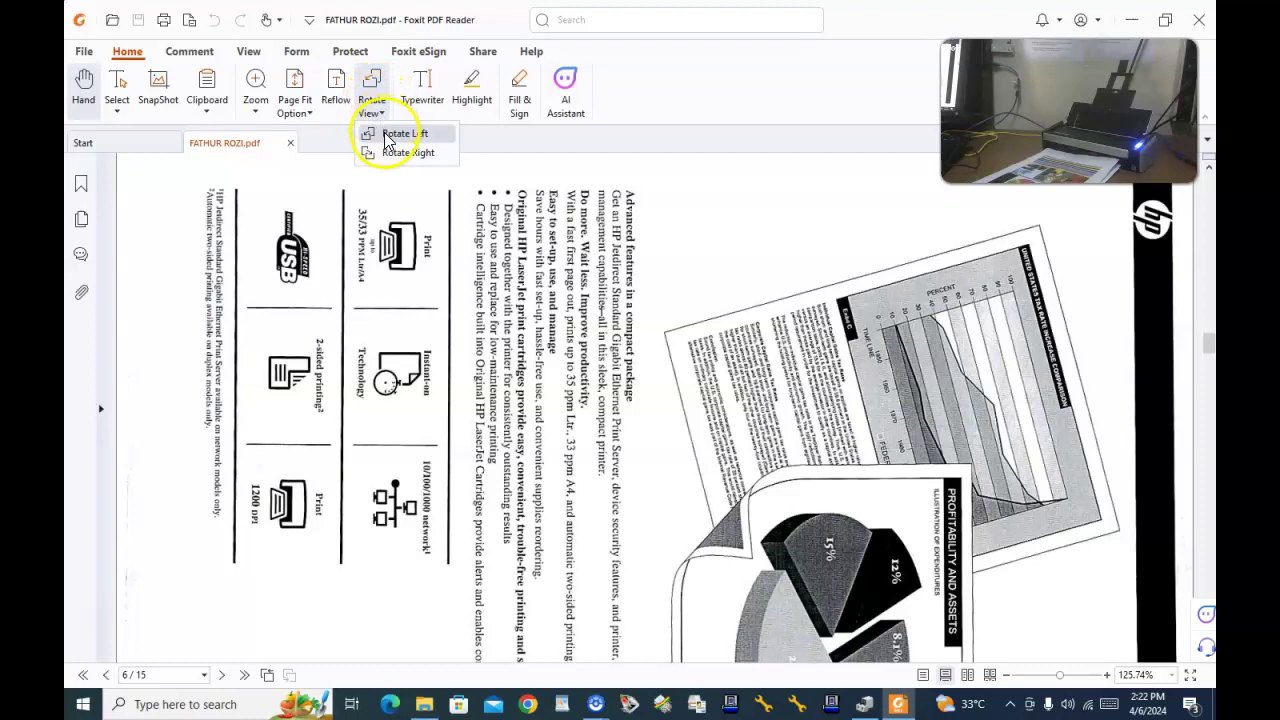
click(400, 130)
scroll(899, 483, down, 5)
scroll(899, 483, down, 5)
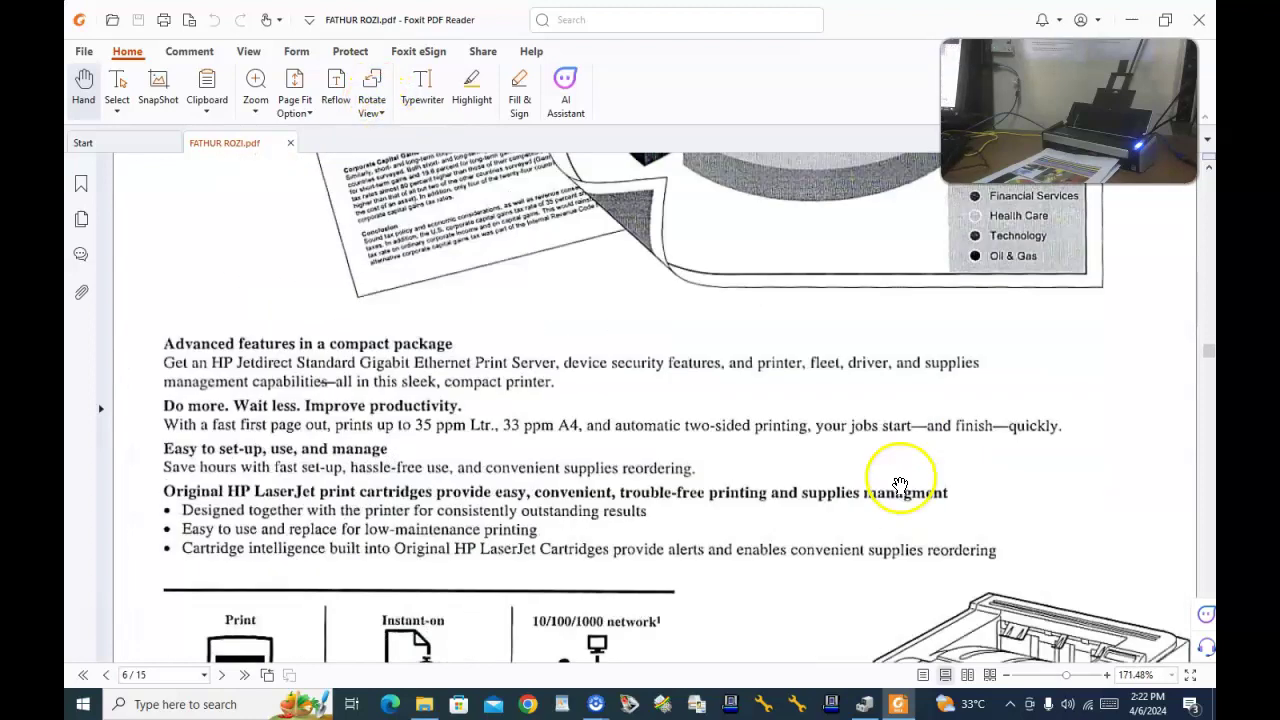